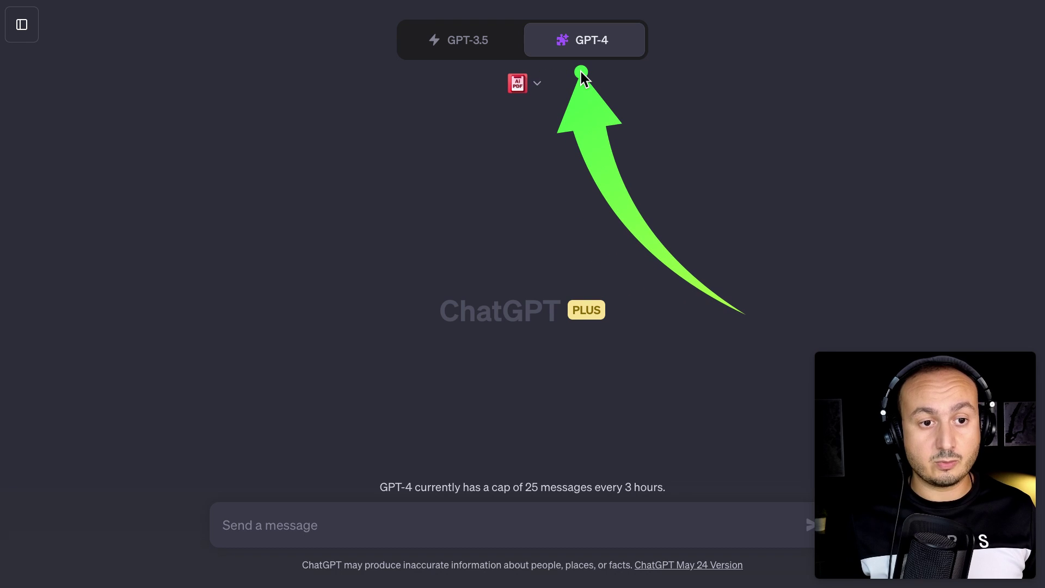
Set the GPT-4 model to its Plugins mode for the new chat.
right_click(582, 42)
click(563, 41)
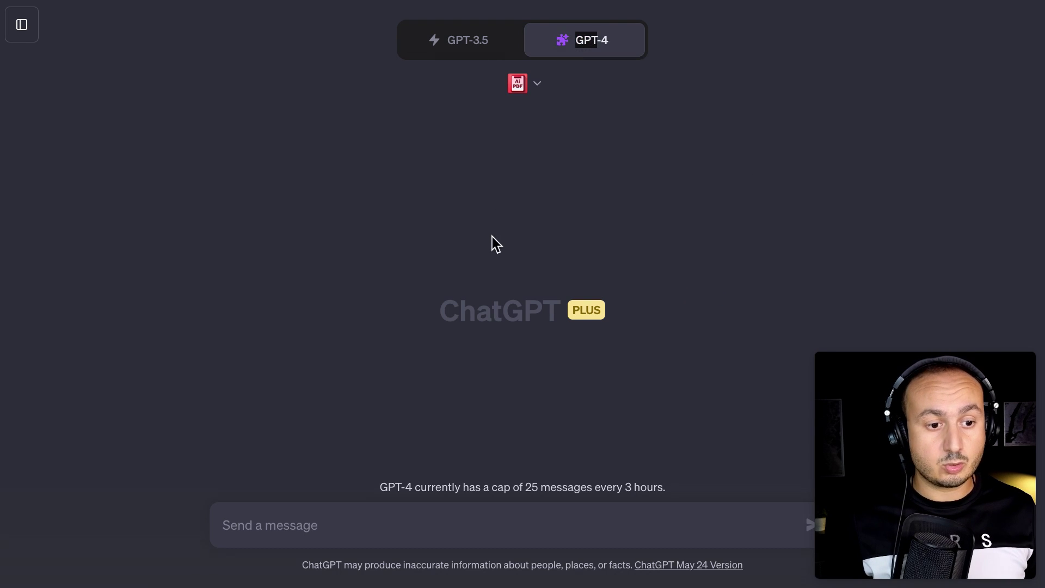
mouse_move(577, 40)
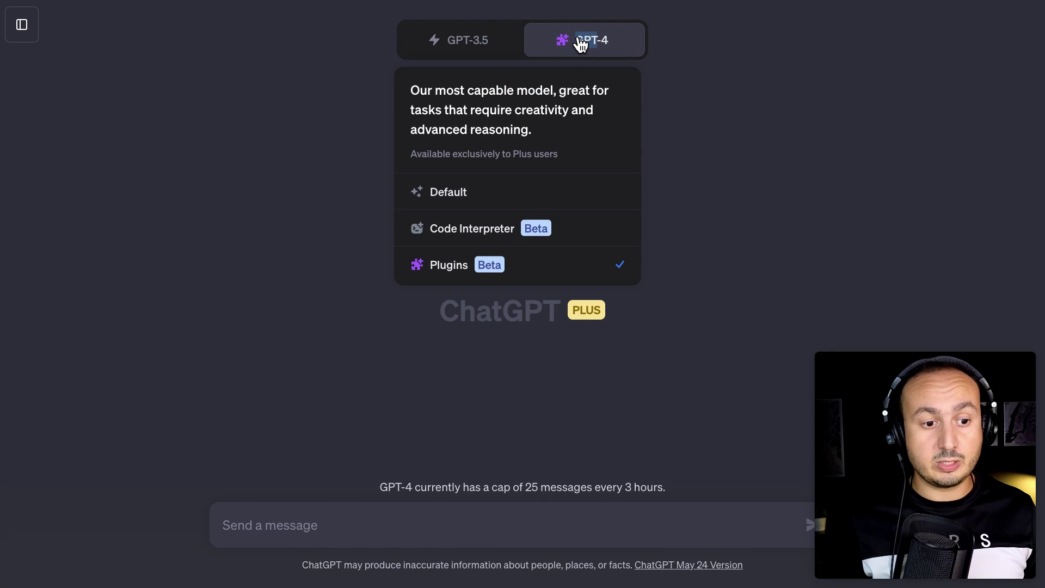
click(516, 265)
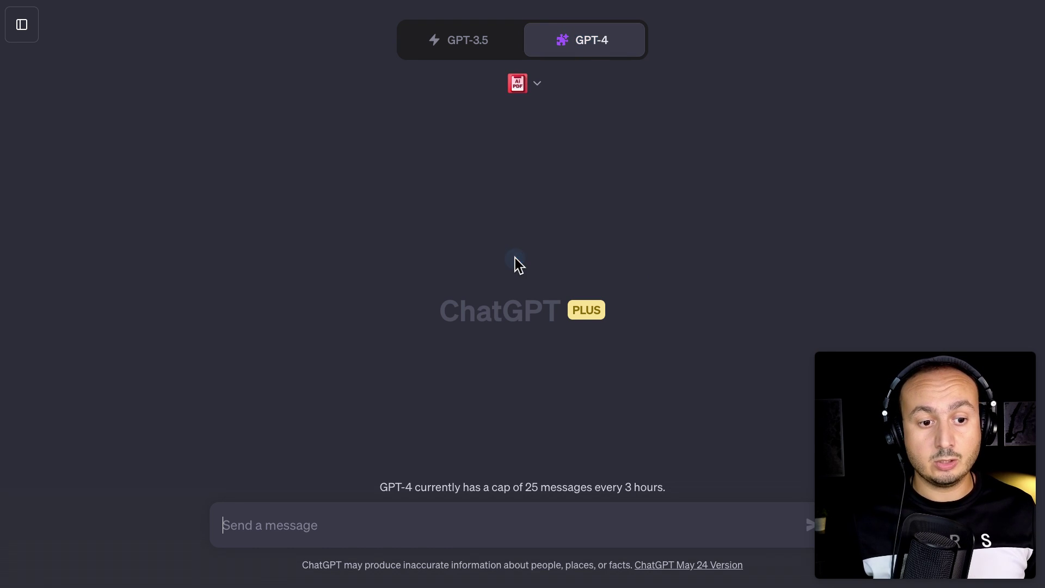
Open the plugin store and search it for "ai pdf".
click(540, 86)
scroll(530, 205, down, 5)
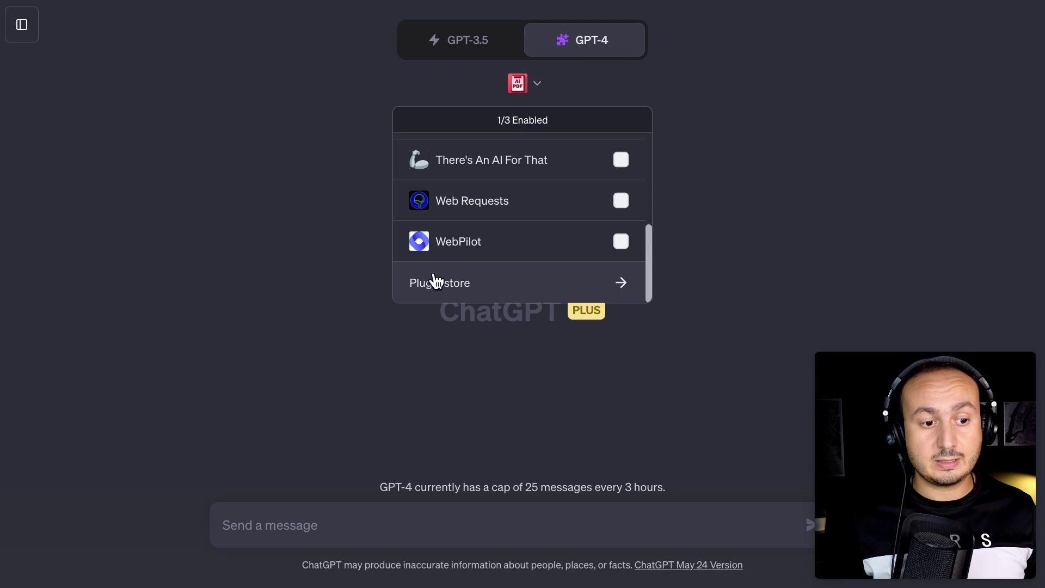
click(515, 286)
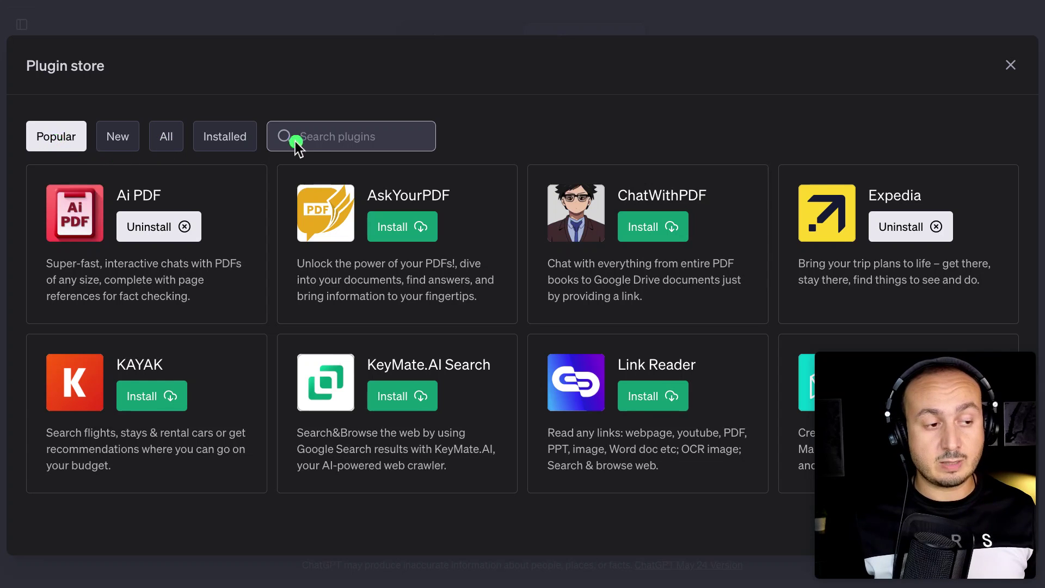
click(295, 142)
text(a)
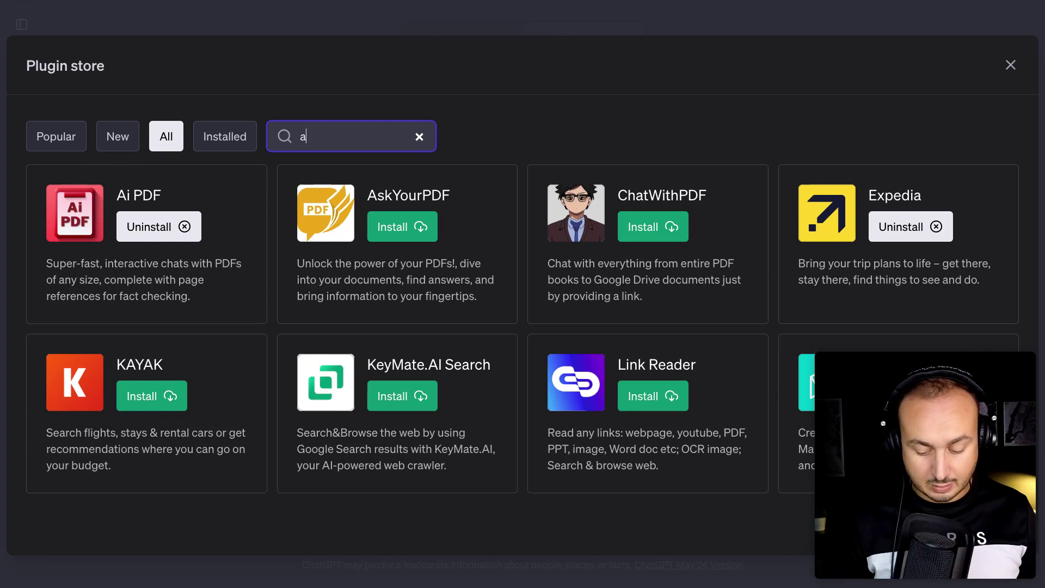
text(i pdf)
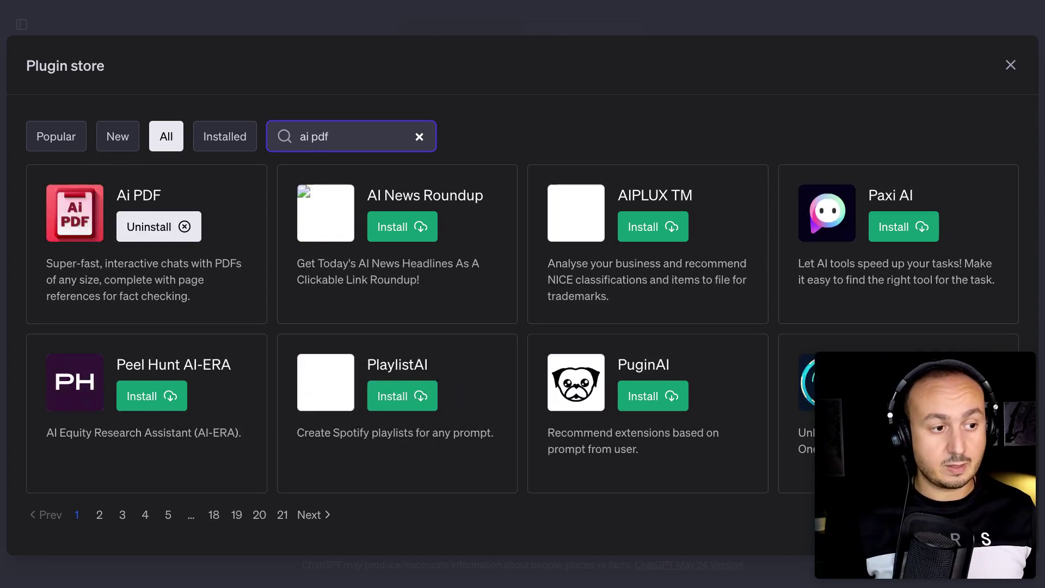
click(506, 102)
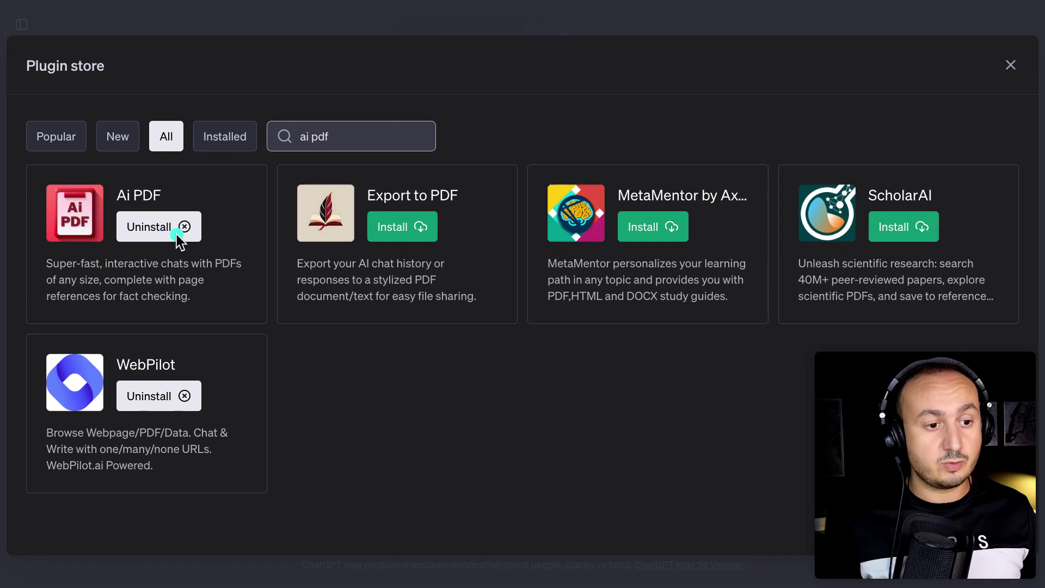
Close the plugin store and check in the installed plugin list that Ai PDF is enabled.
click(165, 226)
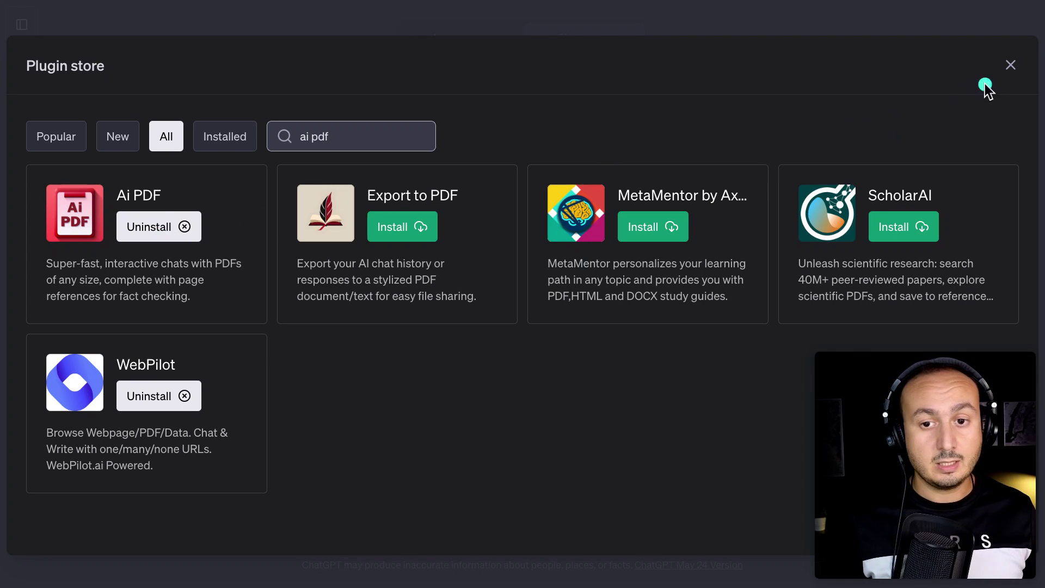
click(1009, 66)
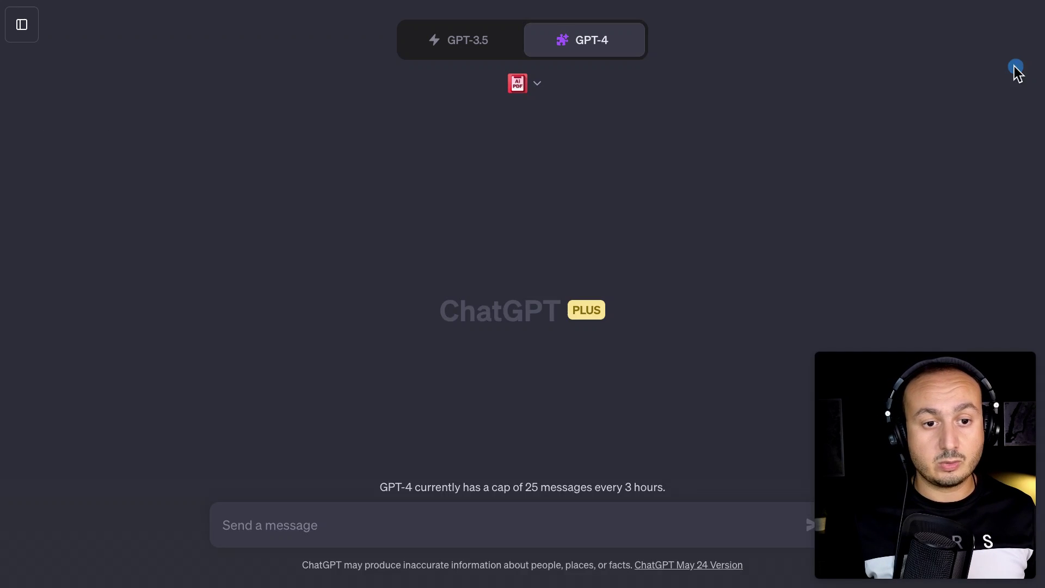
click(536, 86)
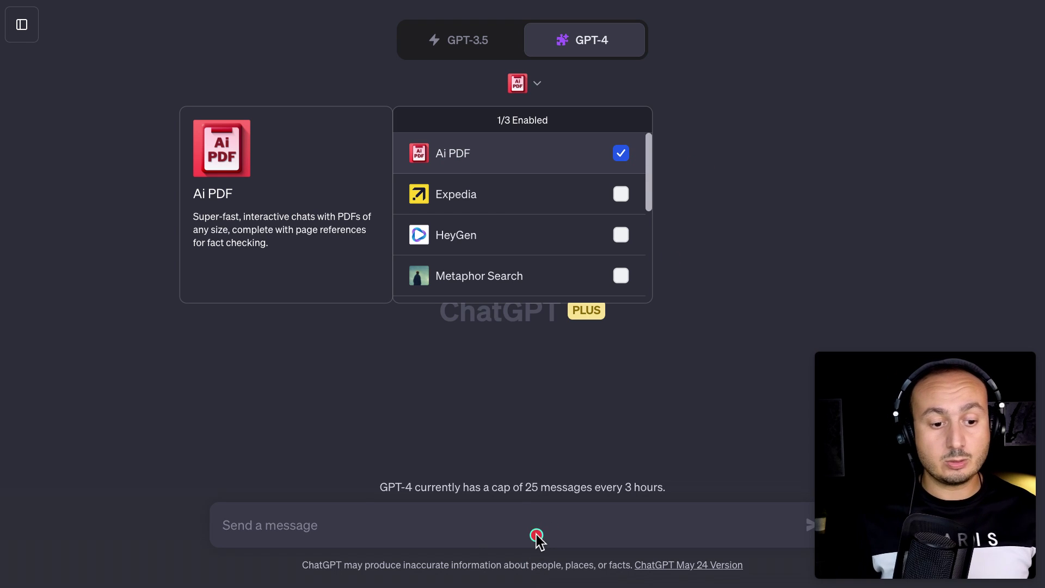
click(476, 530)
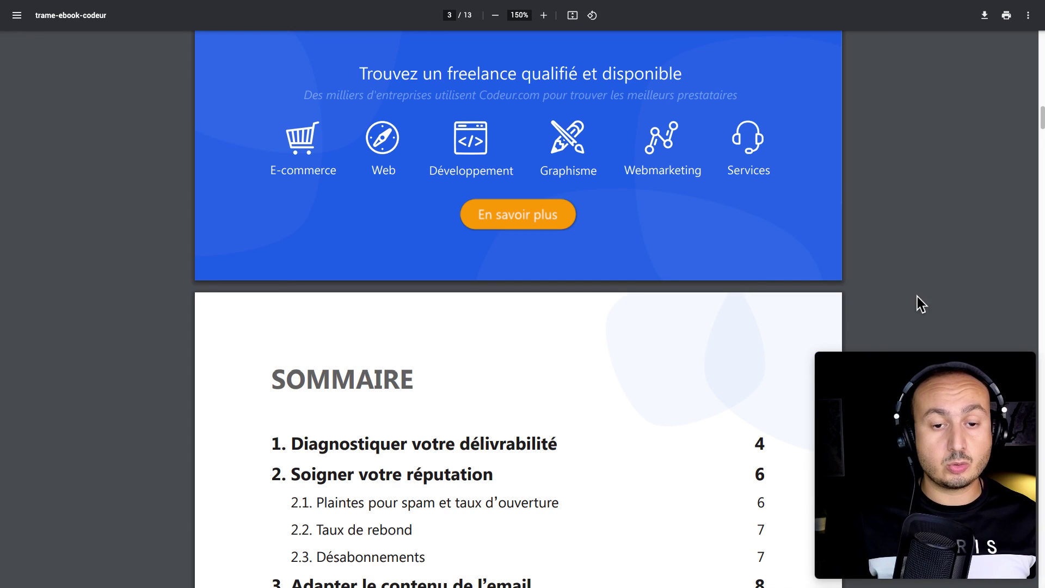
Look through the trame-ebook-codeur PDF from its table of contents to the section on email content.
scroll(916, 230, down, 15)
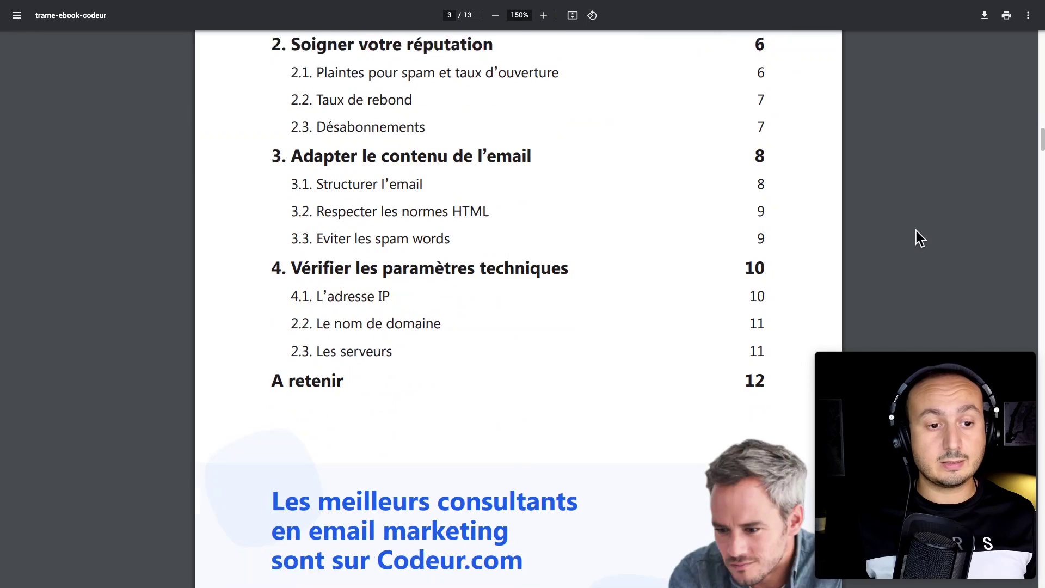
scroll(915, 226, down, 20)
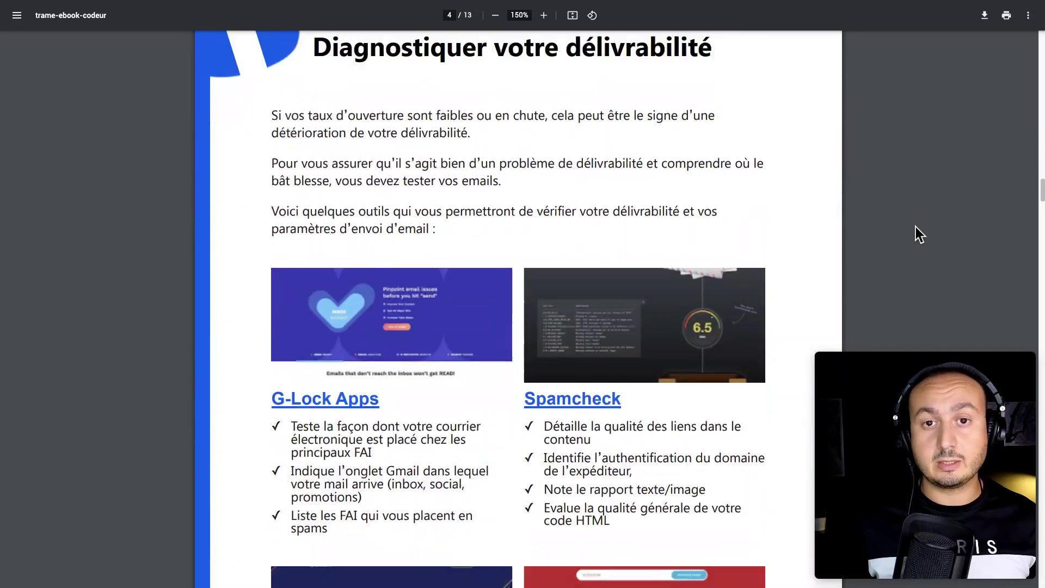
scroll(915, 227, down, 20)
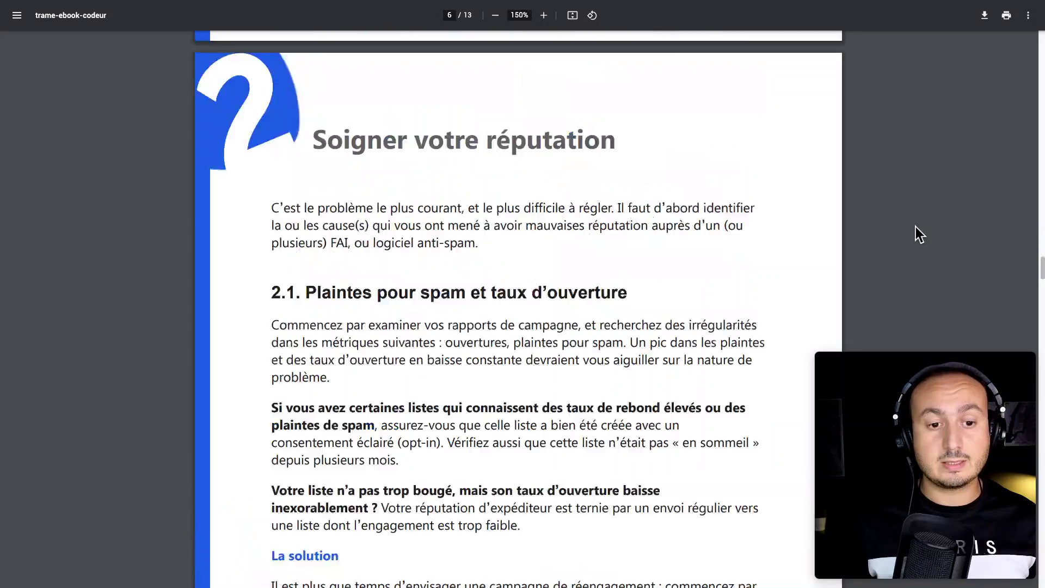
scroll(915, 226, down, 15)
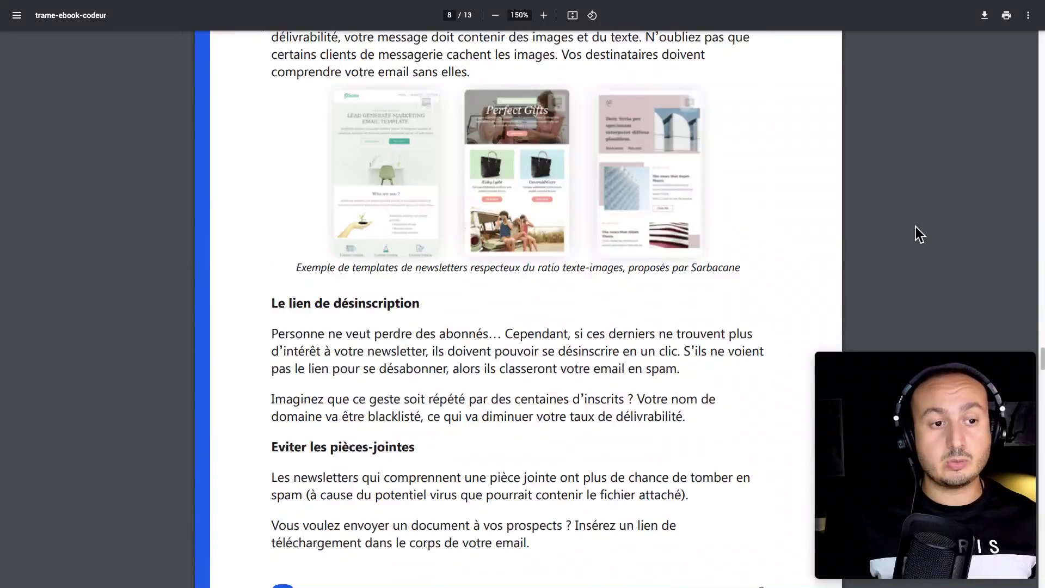
scroll(916, 226, down, 2)
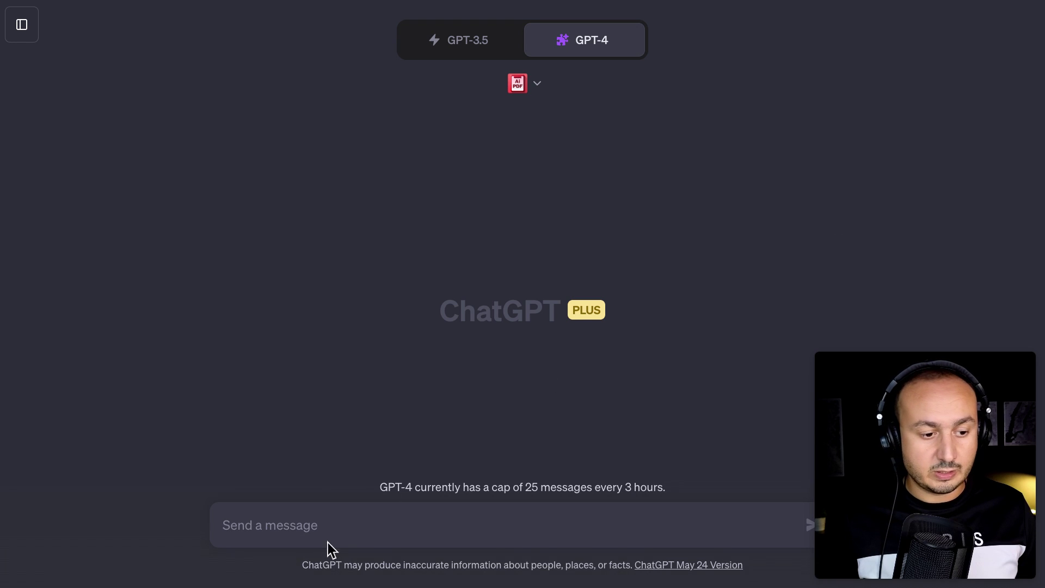
text(En tant que rédacteur EXPERT dans la rédaction des rapports en marketing, je souhaite que tu t’appuies sur ton savoir-faire et des compétences en copywriting. Tu vas m’aider à créer un  Résumé à partir dees points clés de ce document pff : https://www.codeur.com/blog/wp-content/uploads/2021/01/ebook-delivrabilite.pdf)
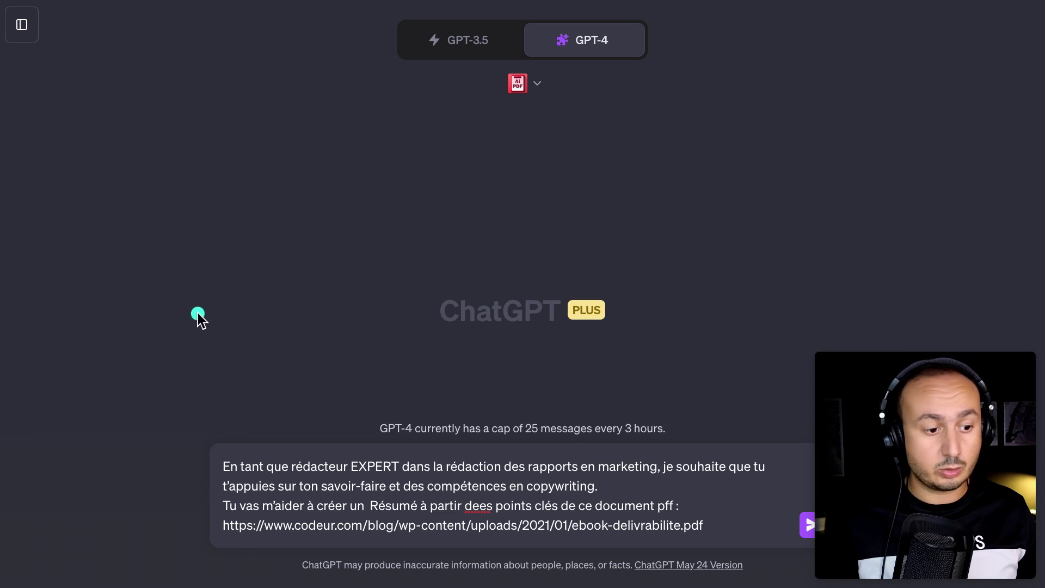
mouse_move(167, 424)
mouse_down()
mouse_move(256, 466)
mouse_move(384, 491)
mouse_move(726, 517)
mouse_move(793, 504)
mouse_up()
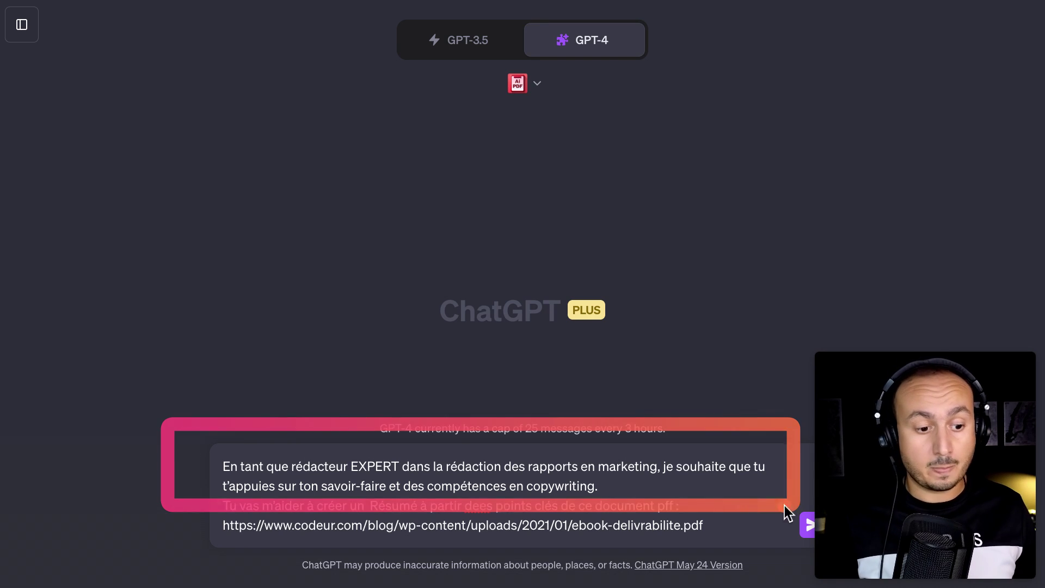
mouse_move(190, 493)
mouse_down()
mouse_move(272, 525)
mouse_move(710, 550)
mouse_up()
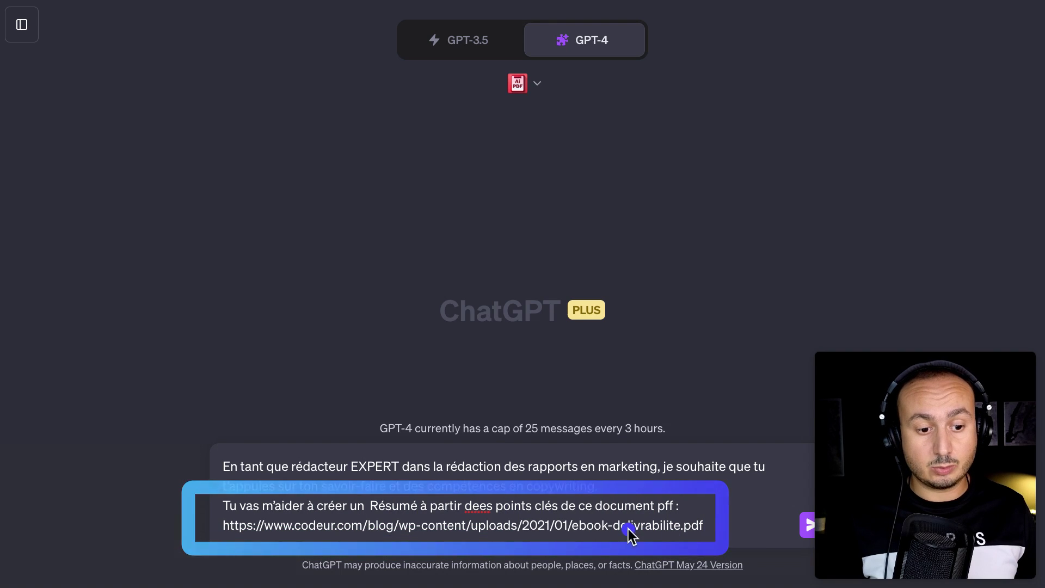
click(479, 505)
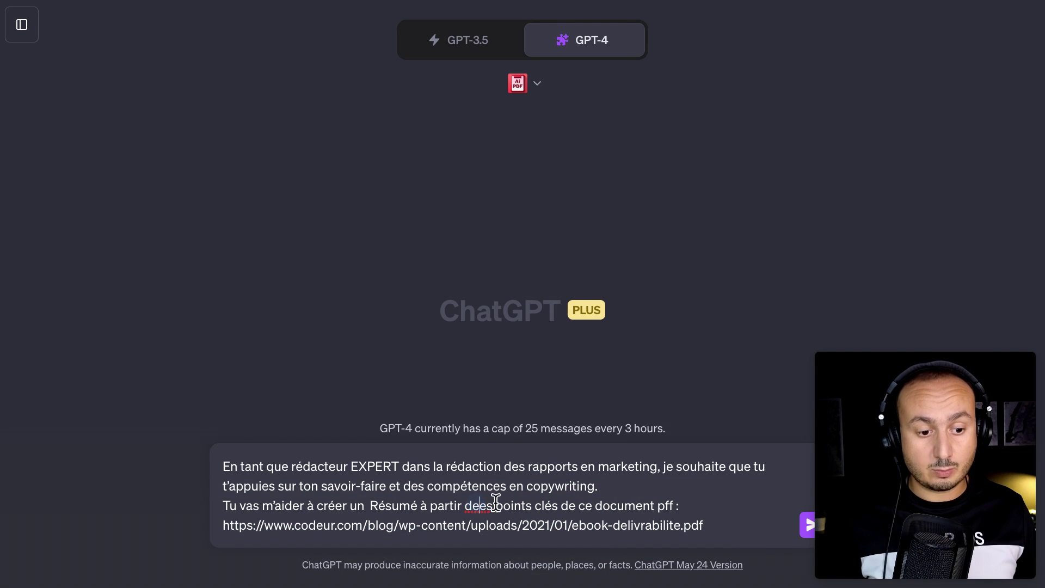
key(BackSpace)
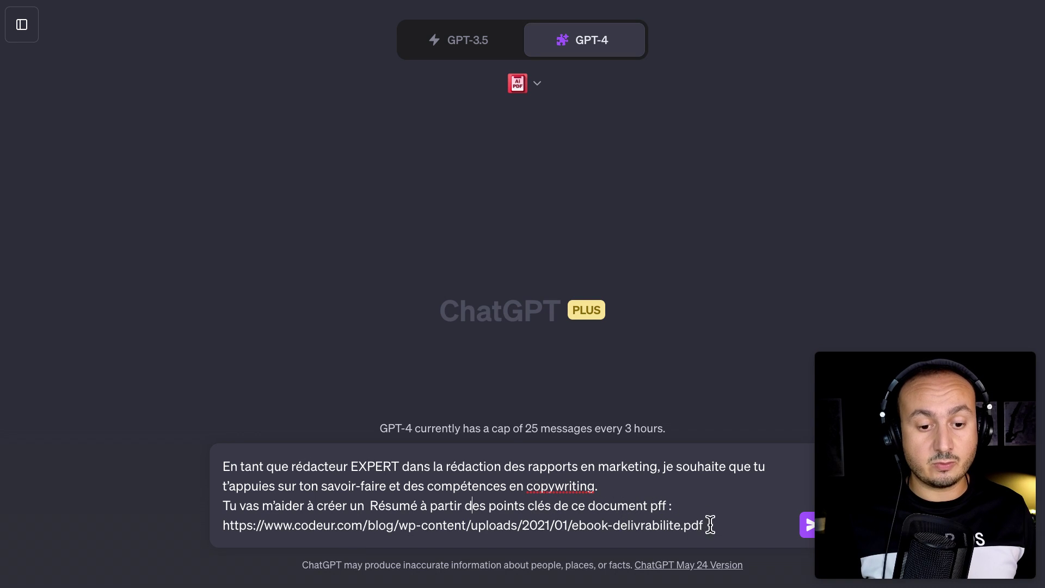
Review the PDF link at the end of the prompt and send the message.
drag(709, 523, 222, 522)
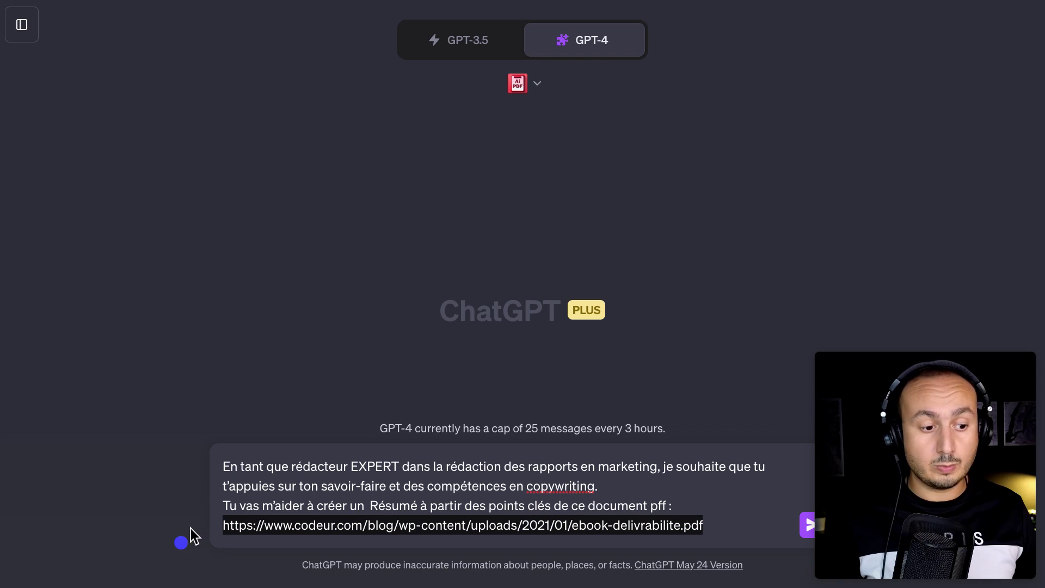
mouse_move(207, 500)
mouse_down()
mouse_move(261, 543)
mouse_move(715, 537)
mouse_up()
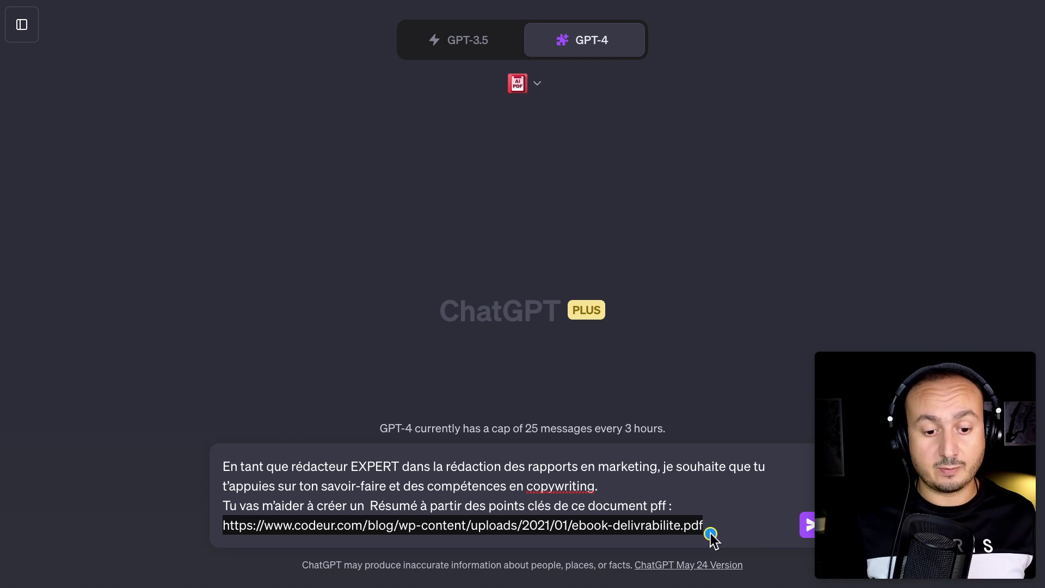
drag(704, 524, 687, 524)
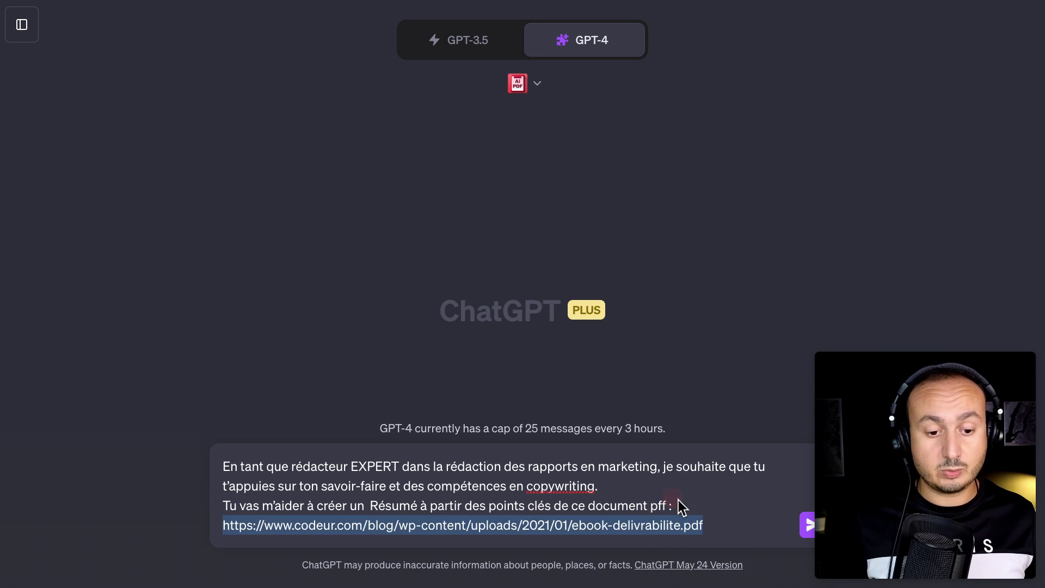
click(701, 522)
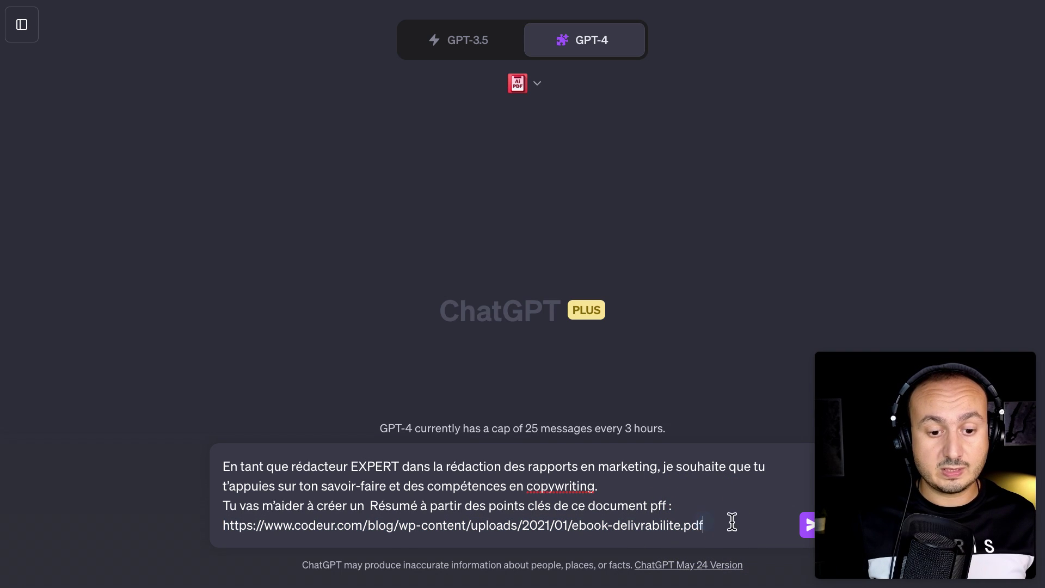
click(804, 525)
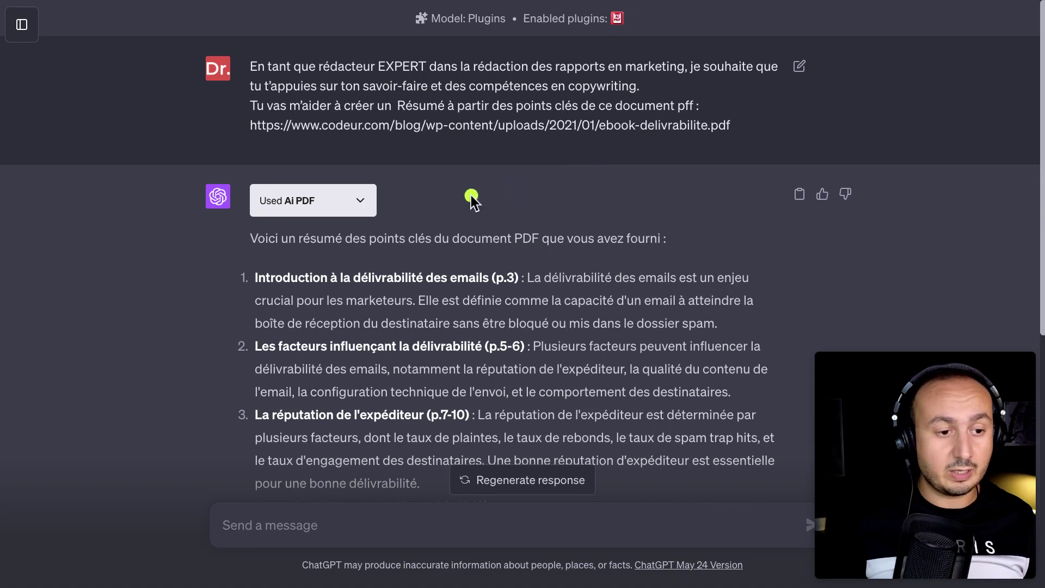
Read through the generated summary, examining each key point and its page references.
mouse_move(239, 277)
mouse_down()
mouse_move(525, 352)
mouse_move(801, 338)
mouse_up()
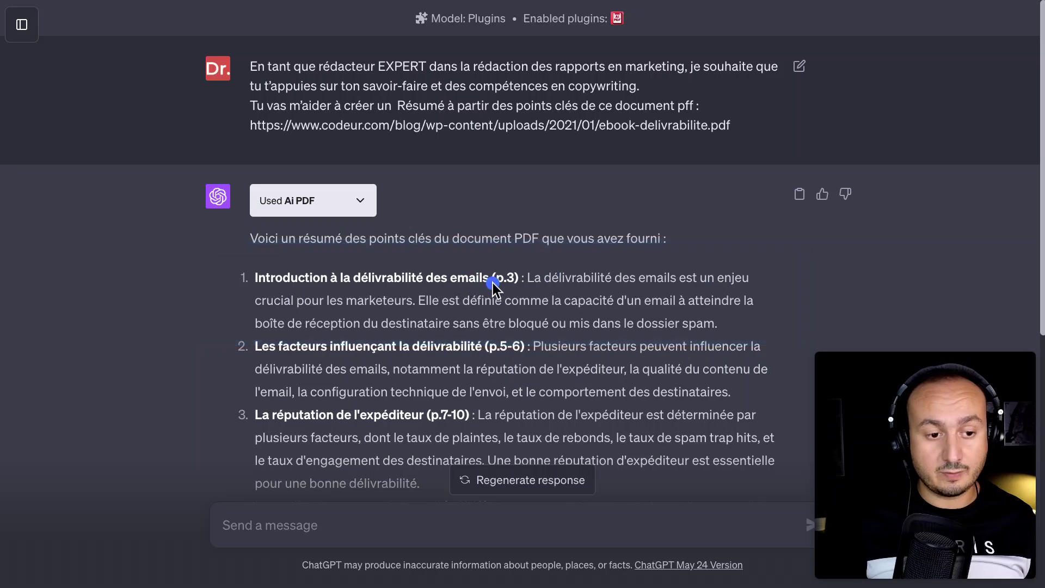
key(z)
key(z)
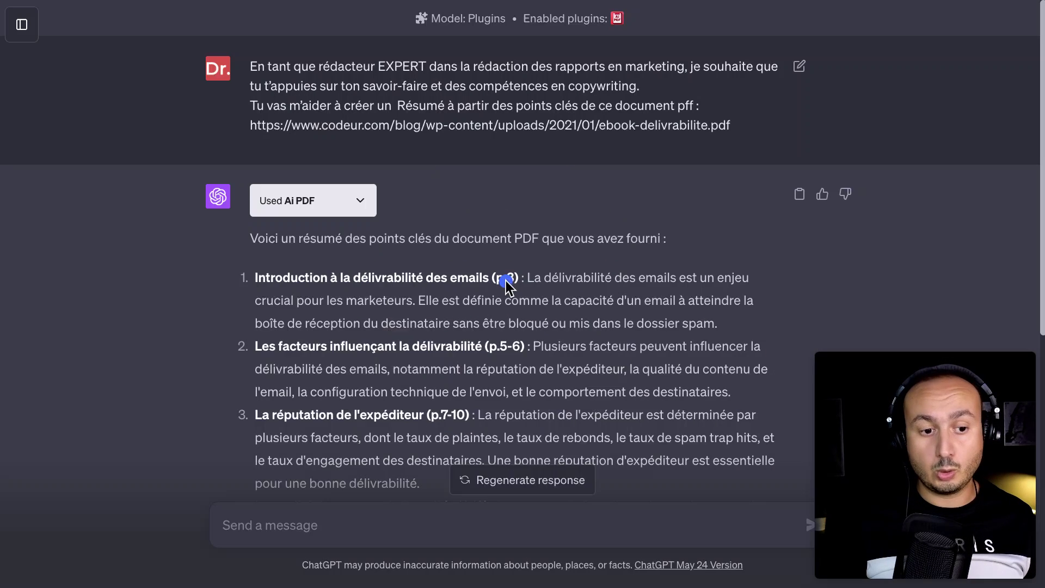
key(z)
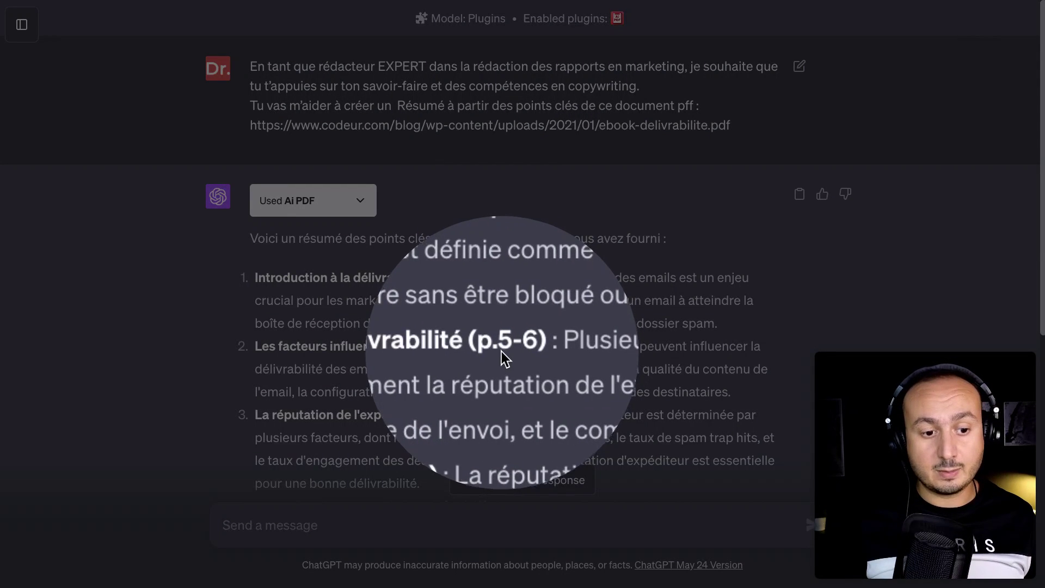
key(z)
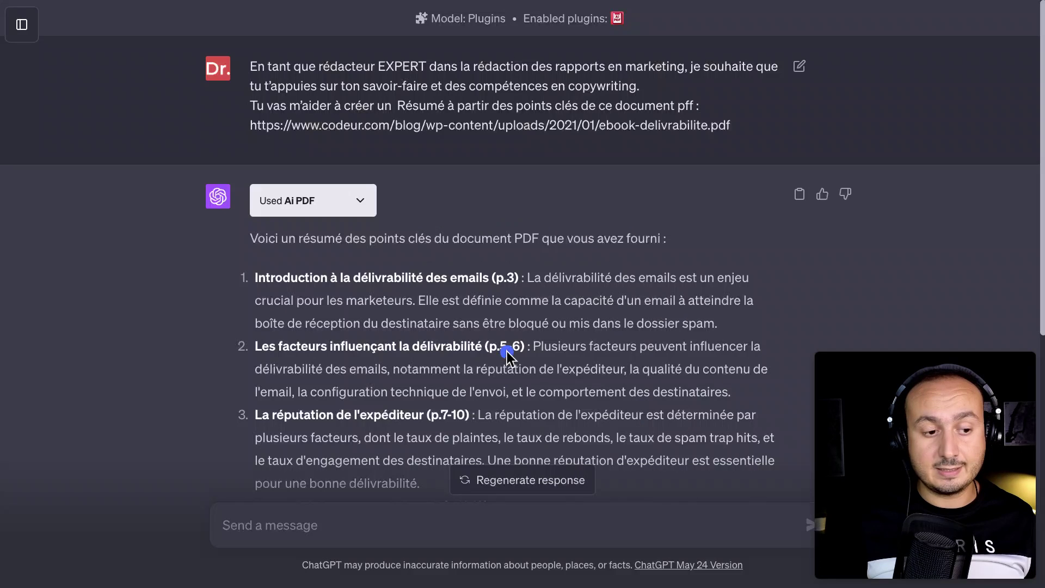
mouse_move(794, 325)
mouse_down()
mouse_move(714, 360)
mouse_move(396, 426)
mouse_move(224, 404)
mouse_up()
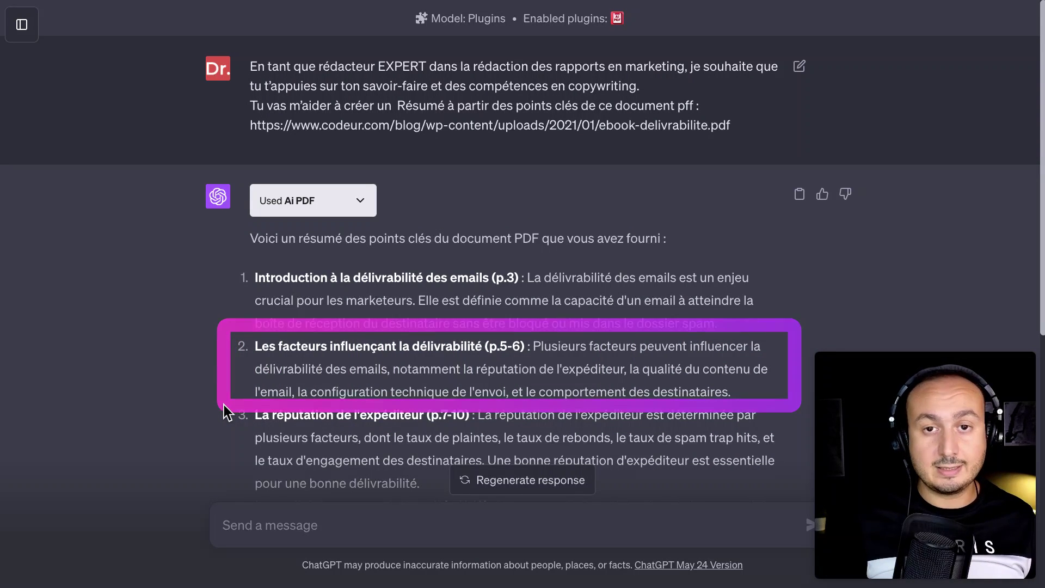
right_click(222, 351)
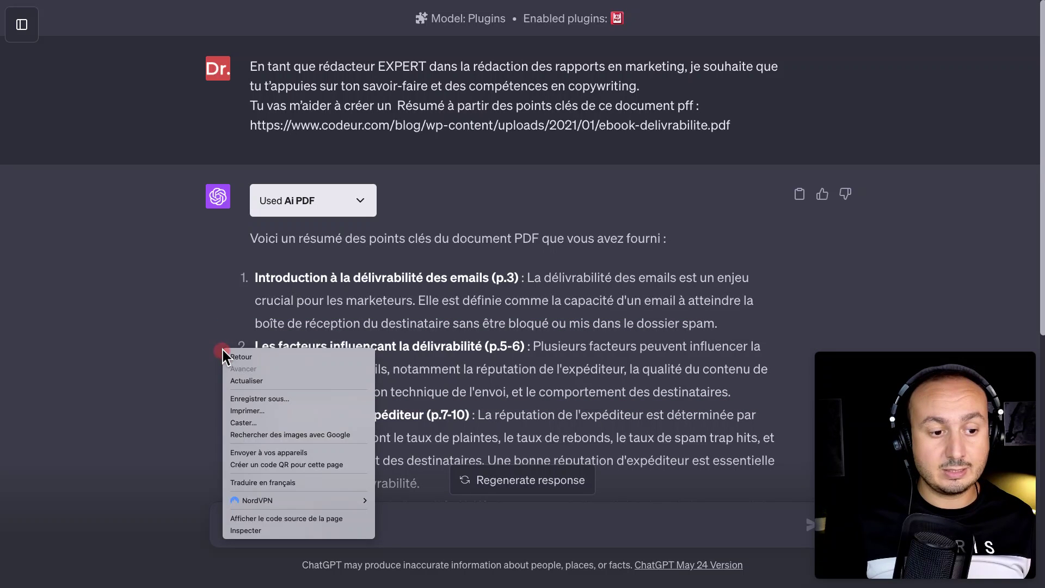
click(213, 310)
scroll(213, 313, down, 1)
scroll(213, 311, down, 3)
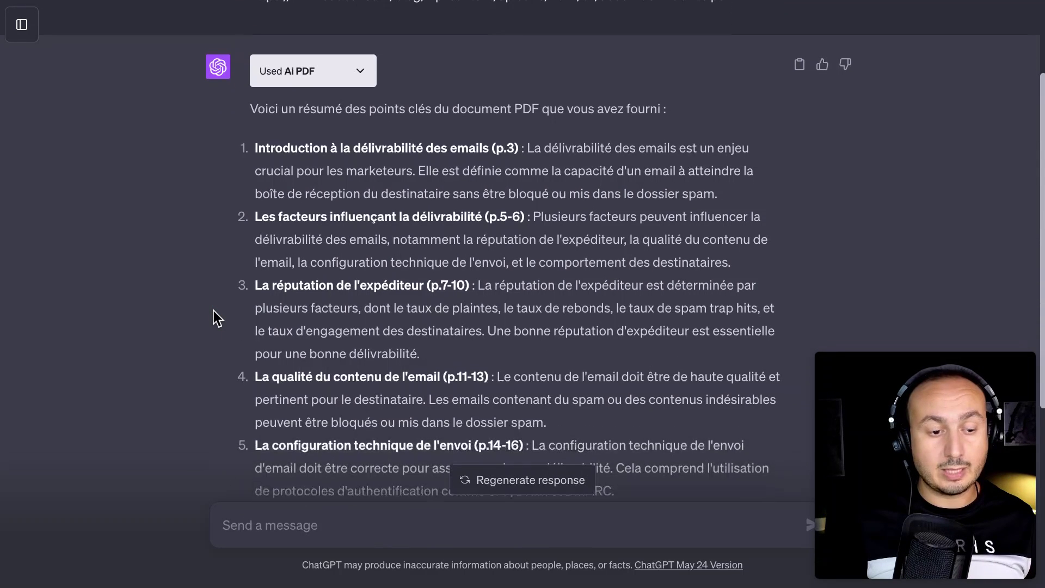
scroll(214, 311, down, 2)
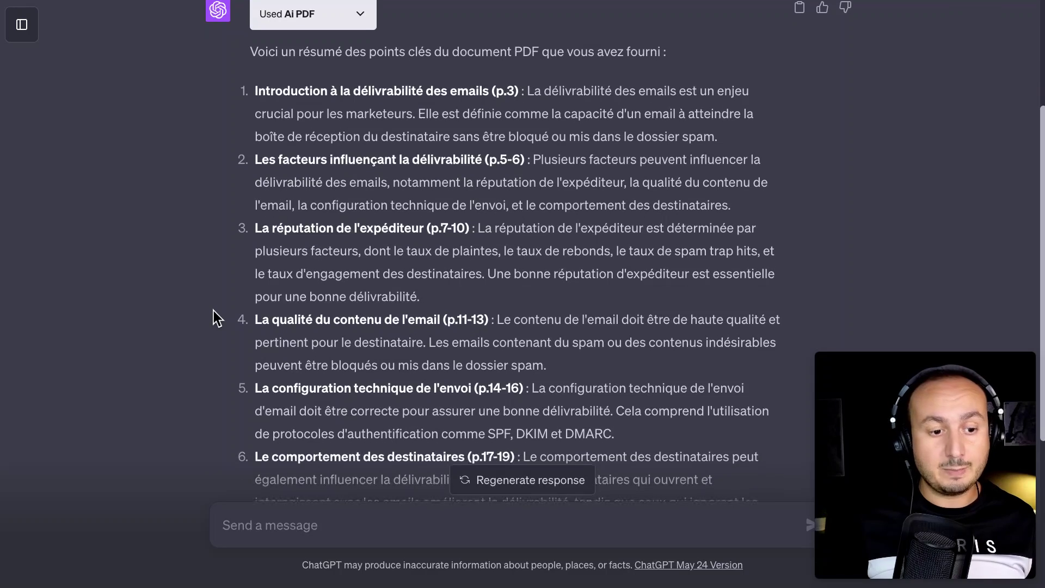
Recheck the summary's key points, then send the prompt "Recherchez la section traitant Les noms de domaine dans ce document".
scroll(214, 311, down, 2)
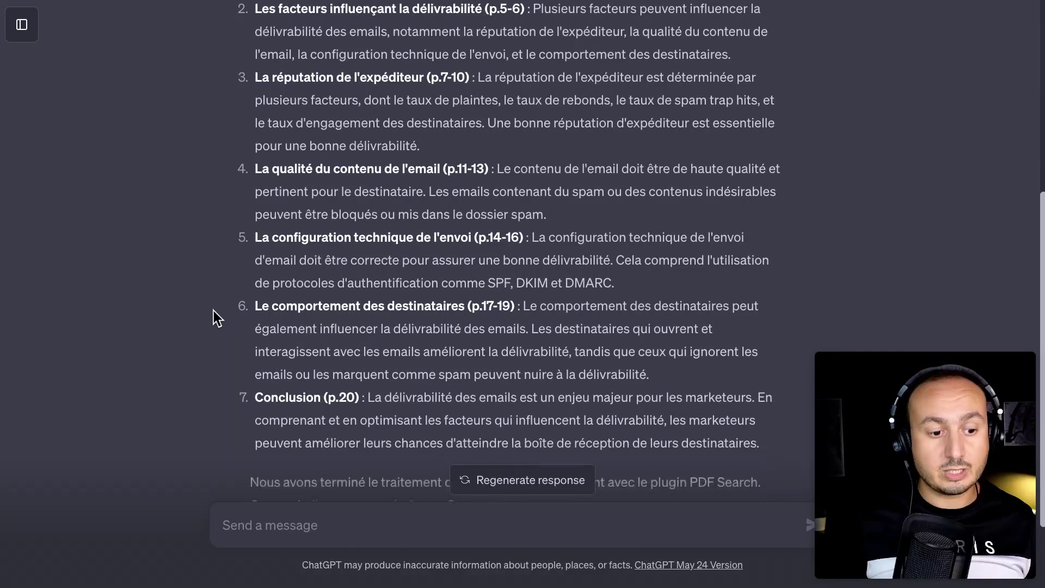
scroll(213, 311, up, 2)
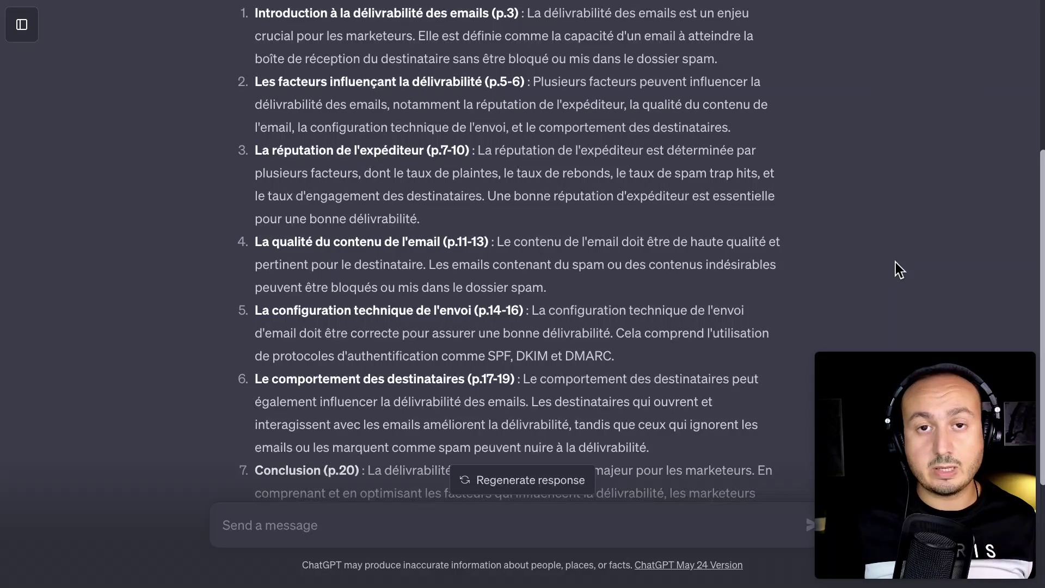
scroll(895, 262, down, 4)
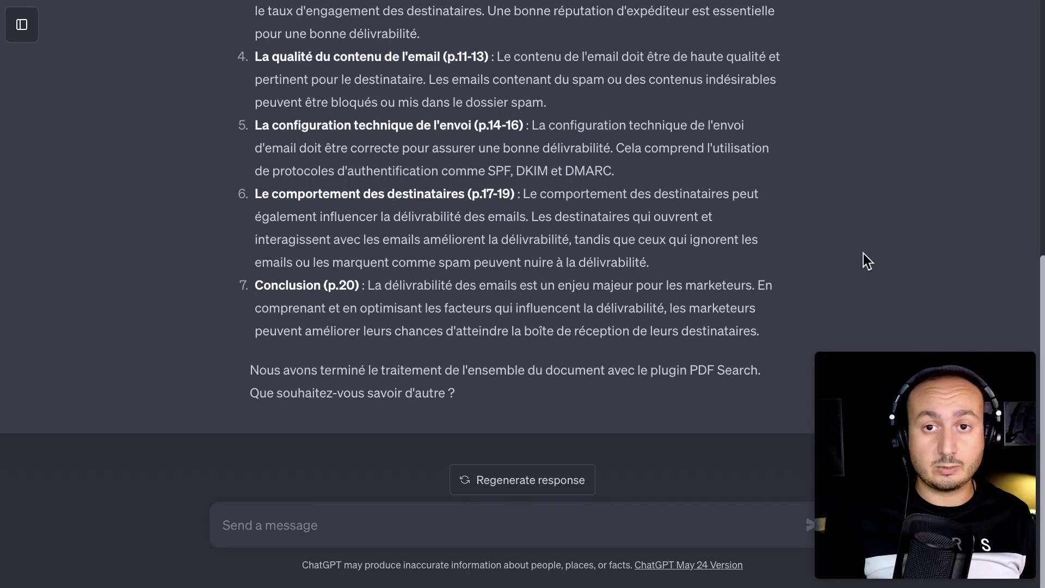
click(290, 519)
text(Recherches la section traitant Les noms de domaine dans ce document)
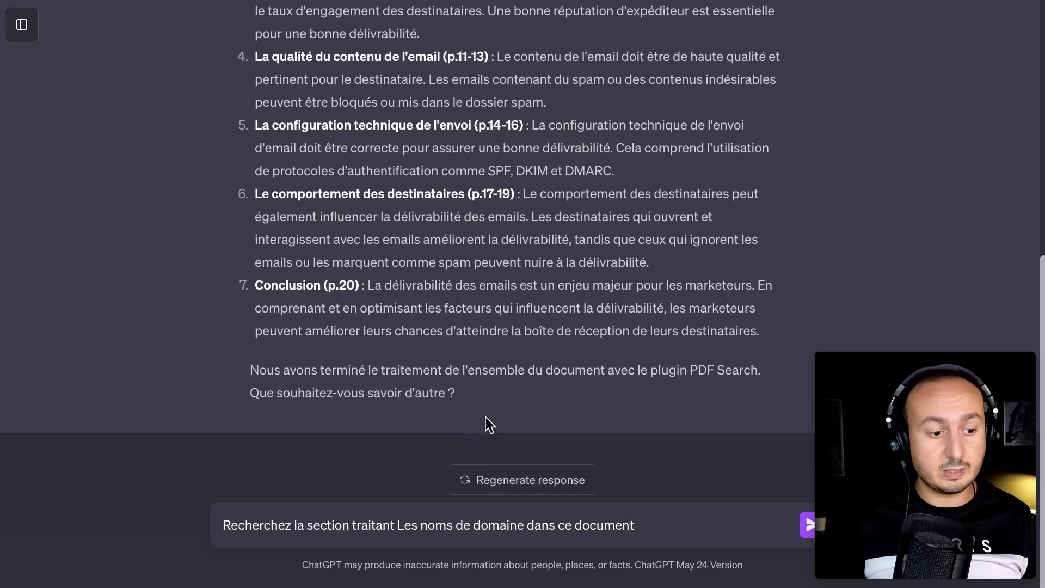
mouse_move(188, 482)
mouse_down()
mouse_move(440, 551)
mouse_move(671, 553)
mouse_up()
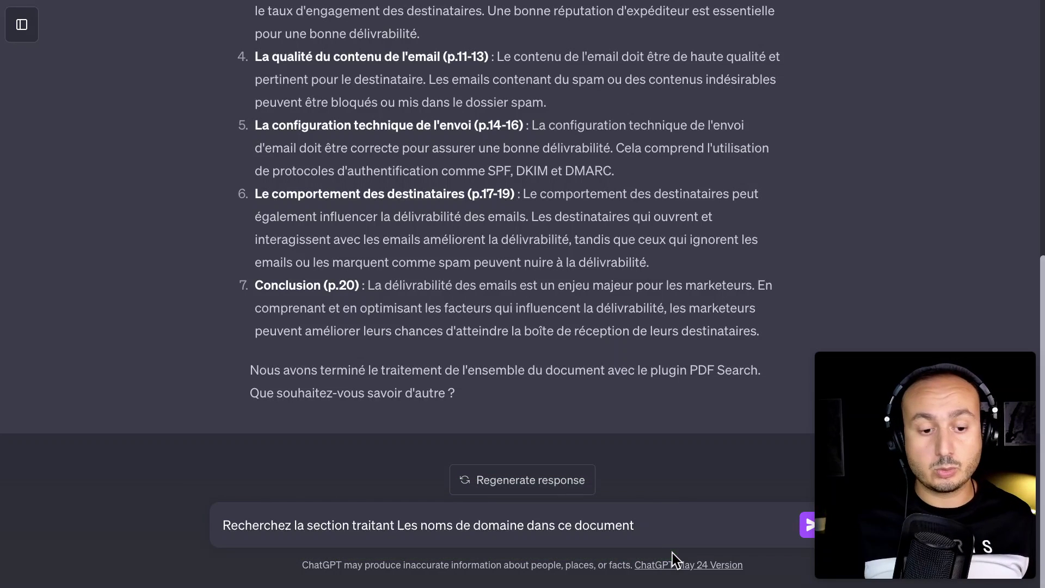
click(805, 525)
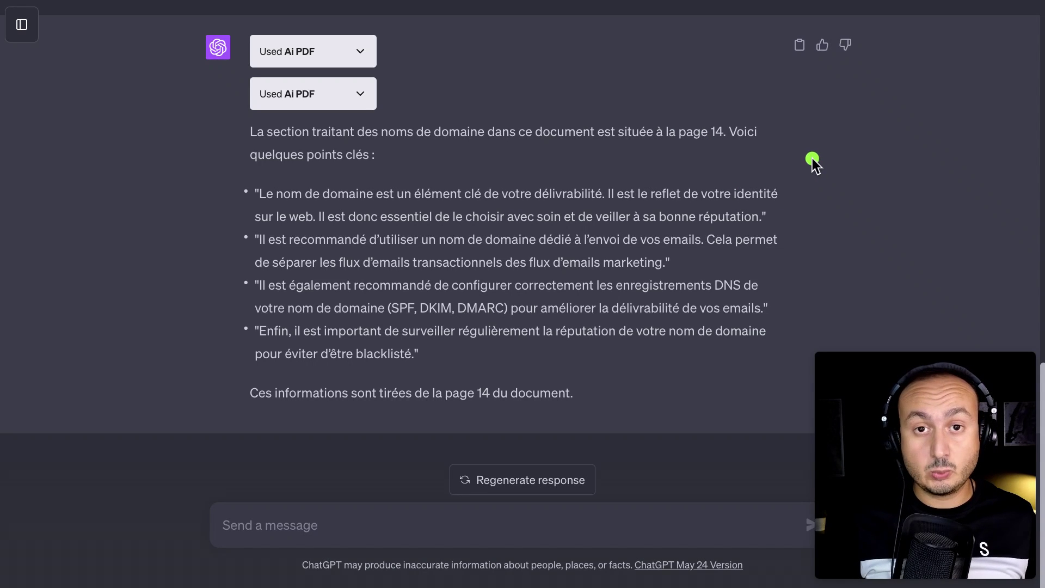
Review the quoted points on domain names, then send the prompt "Extraire toutes les mentions de "spam" de ce rapport".
mouse_move(811, 157)
mouse_down()
mouse_move(622, 282)
mouse_move(350, 391)
mouse_move(214, 426)
mouse_up()
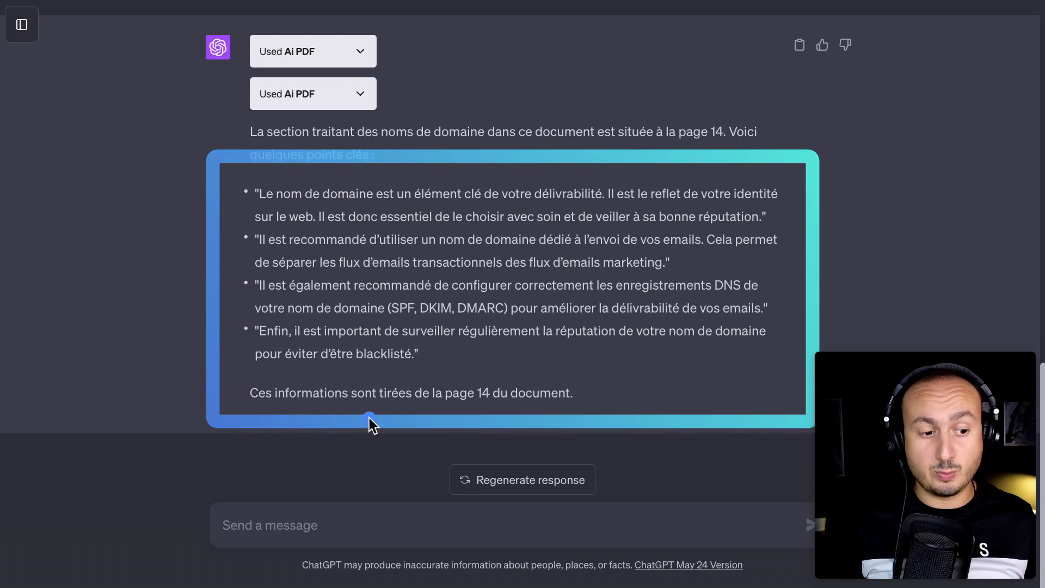
mouse_move(610, 366)
mouse_down()
mouse_move(482, 401)
mouse_move(233, 419)
mouse_up()
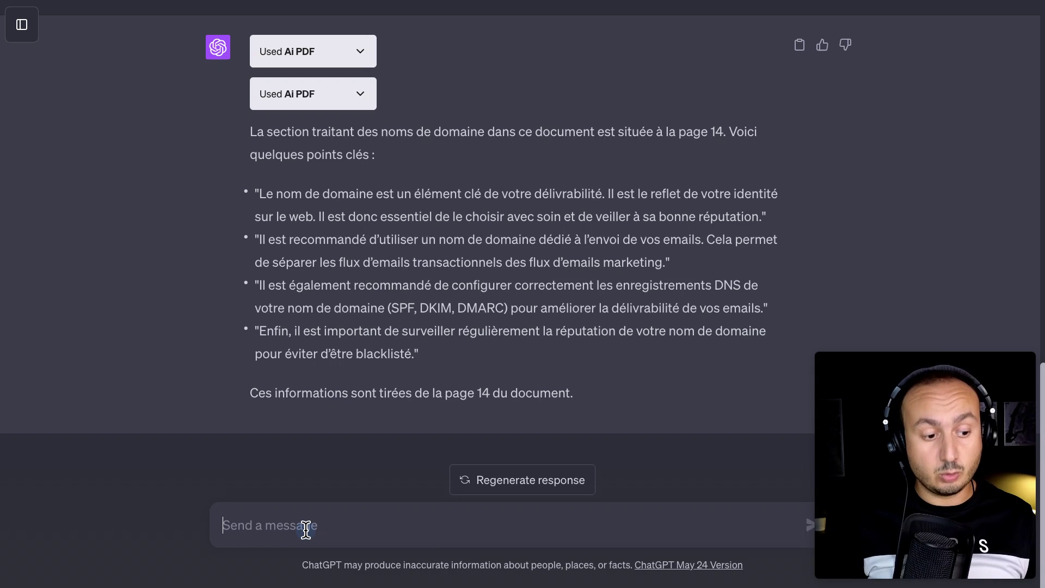
text(Extraire toutes les mentions de "spam" de ce rapport)
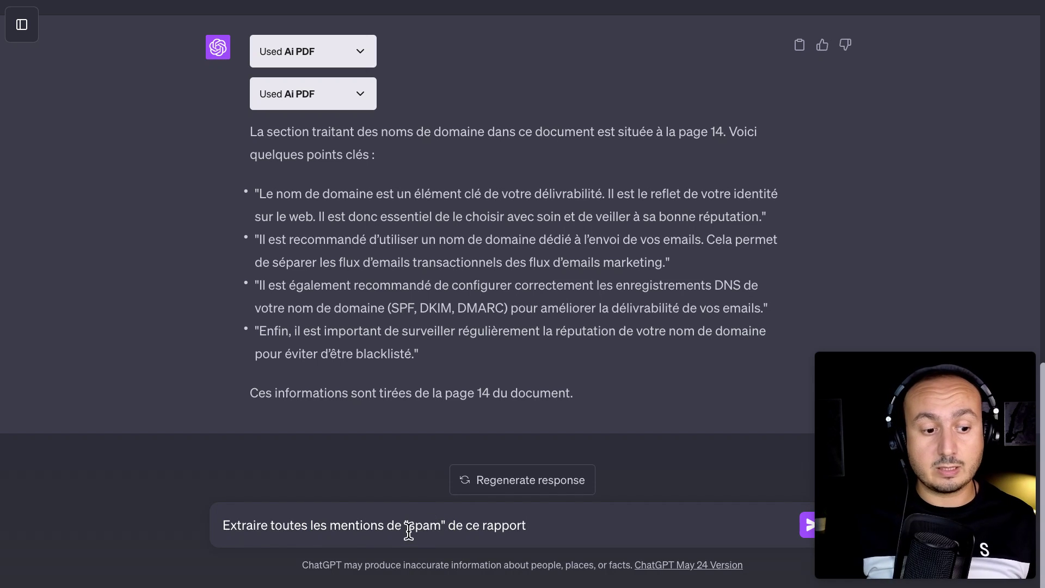
drag(410, 524, 438, 524)
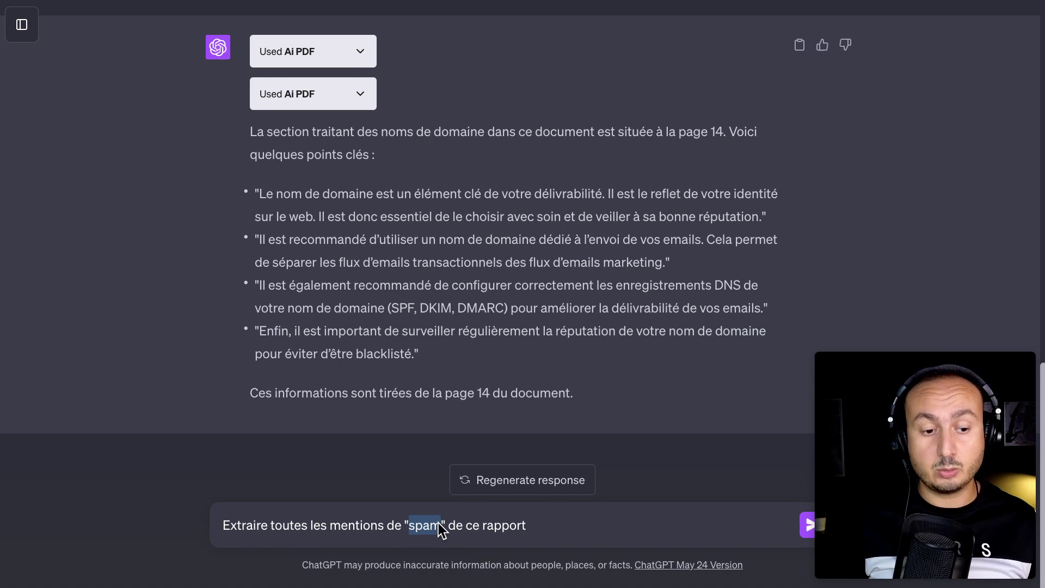
click(542, 524)
key(Return)
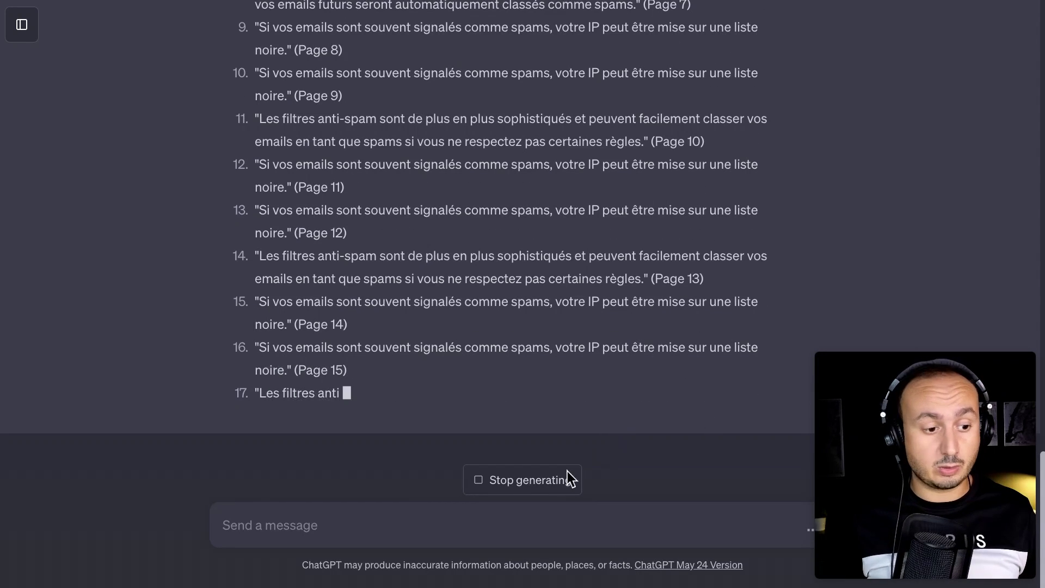
Stop generating the list of spam mentions and send the prompt "Identifiez la méthodologie utilisée dans cette article".
click(519, 482)
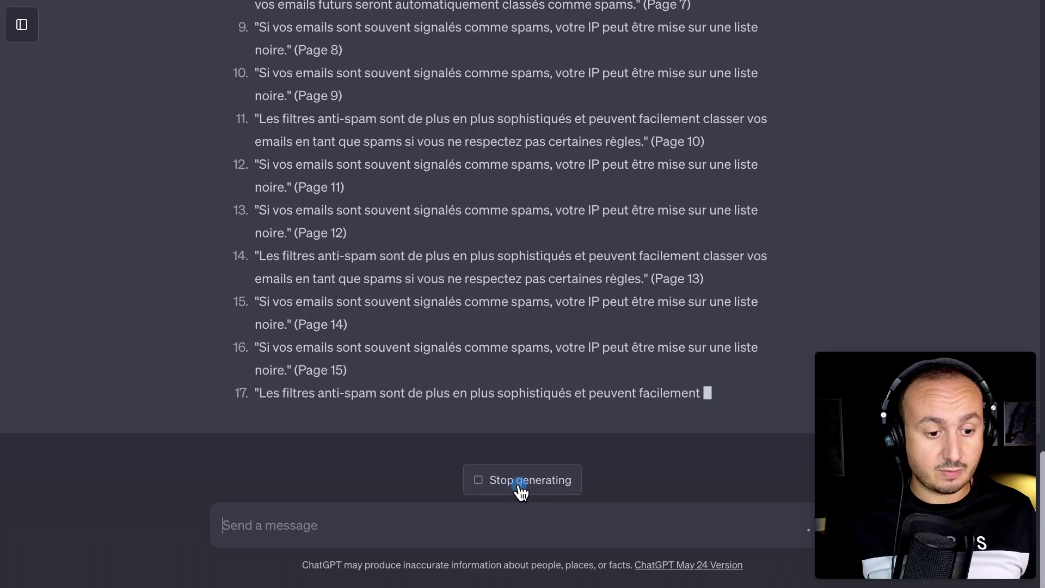
click(401, 519)
text(Identifiez la méthodologie utilisée dans cette article)
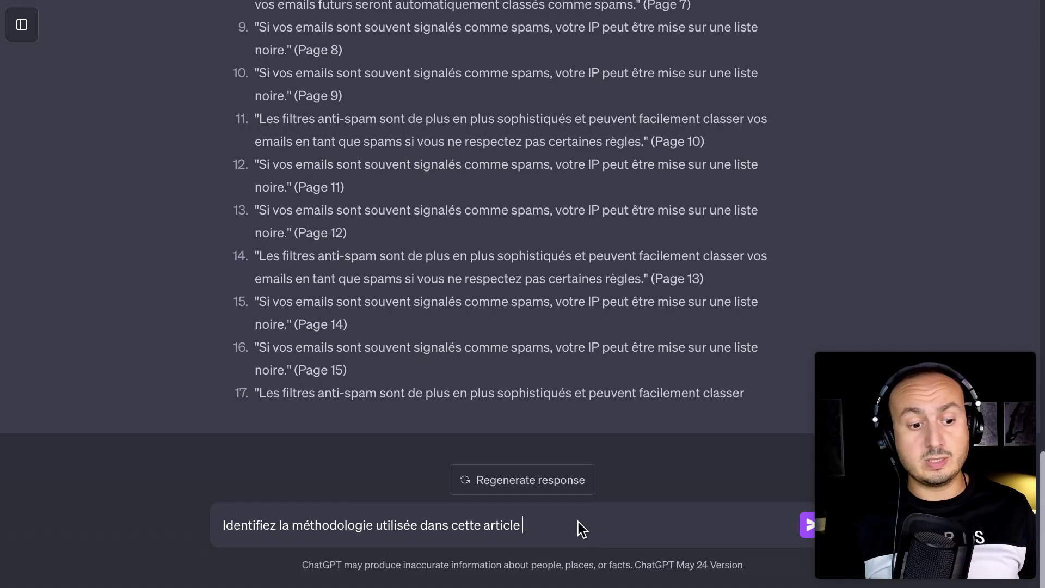
key(Return)
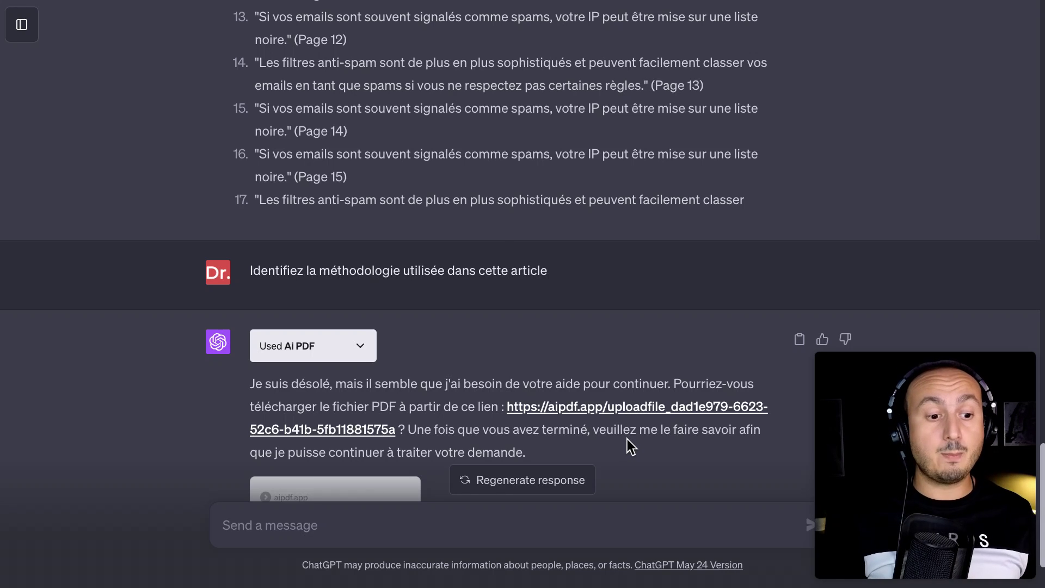
scroll(627, 439, down, 2)
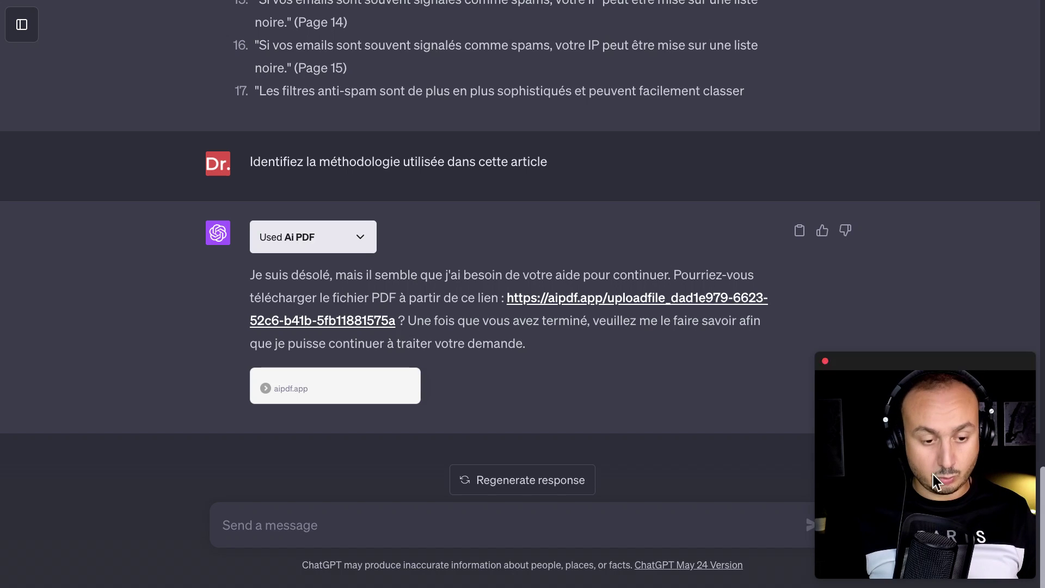
click(363, 521)
text(Recherchez les stratégies et les recommandations dans ce document)
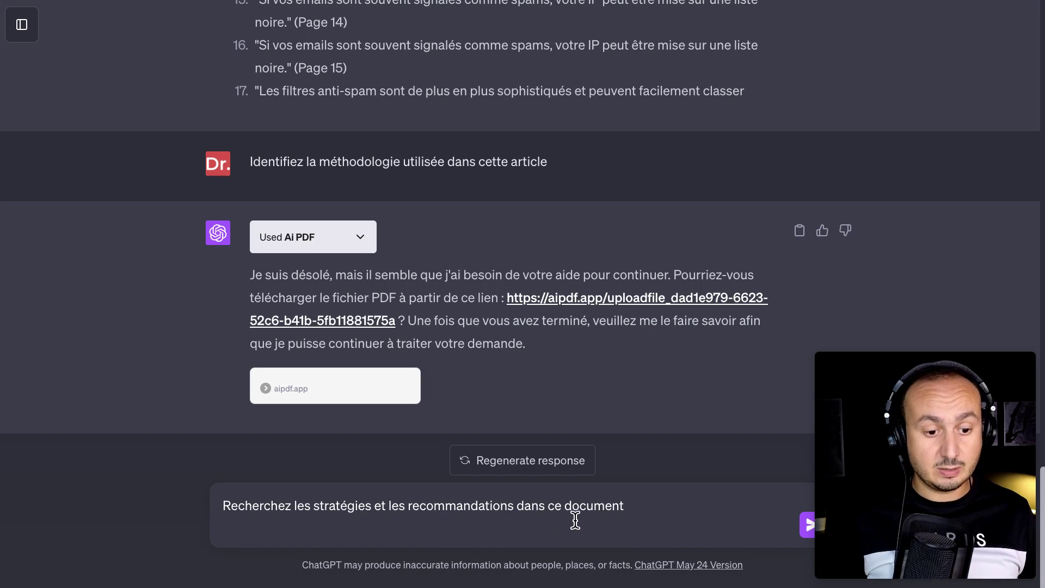
key(BackSpace)
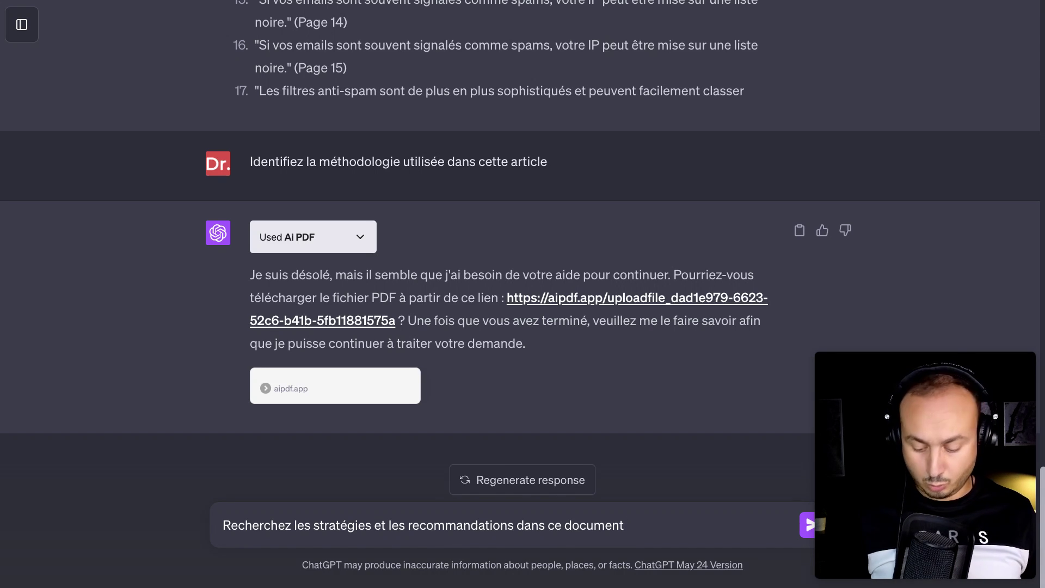
text(:)
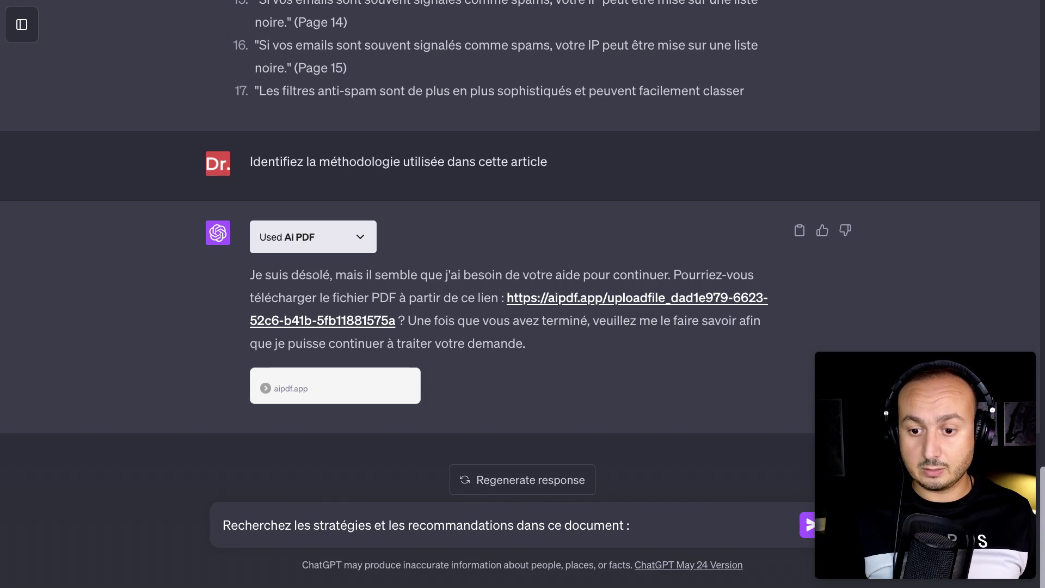
click(686, 528)
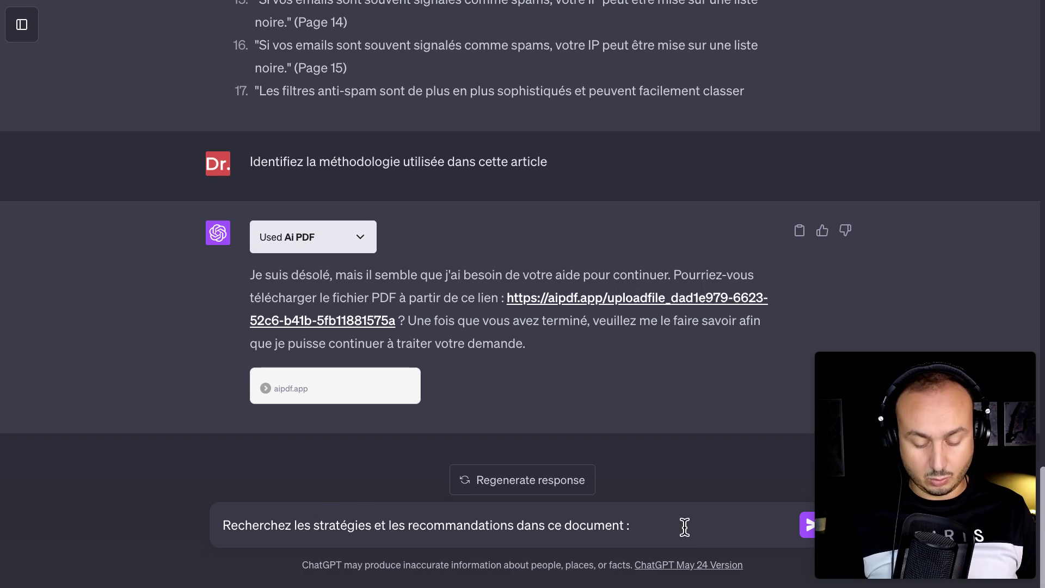
text(https://www.codeur.com/blog/wp-content/uploads/2021/01/ebook-delivrabilite.pdf)
key(Return)
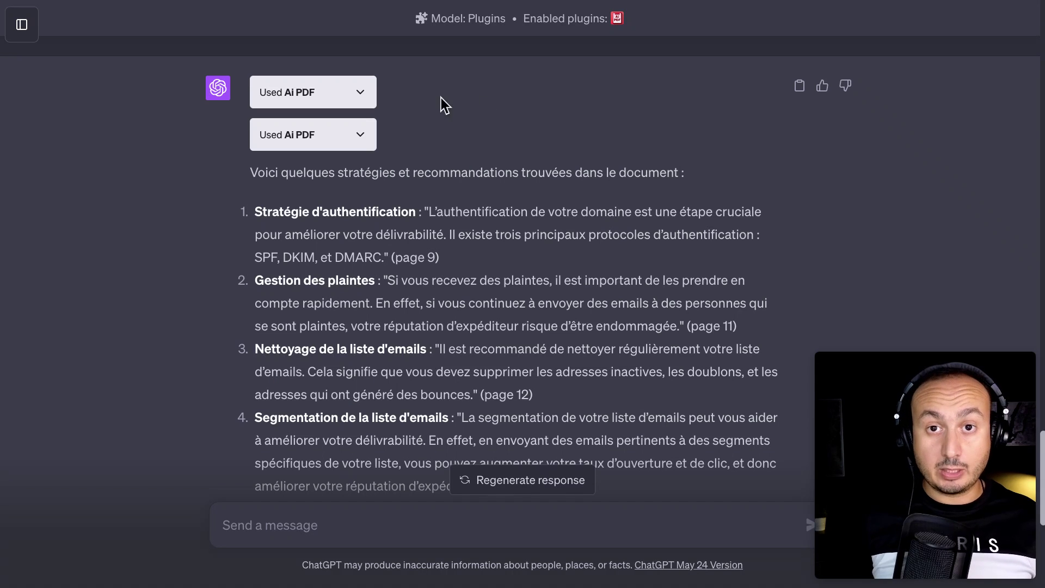
Read through the strategies and recommendations in the reply, examining each quoted point and its page reference.
drag(262, 211, 537, 259)
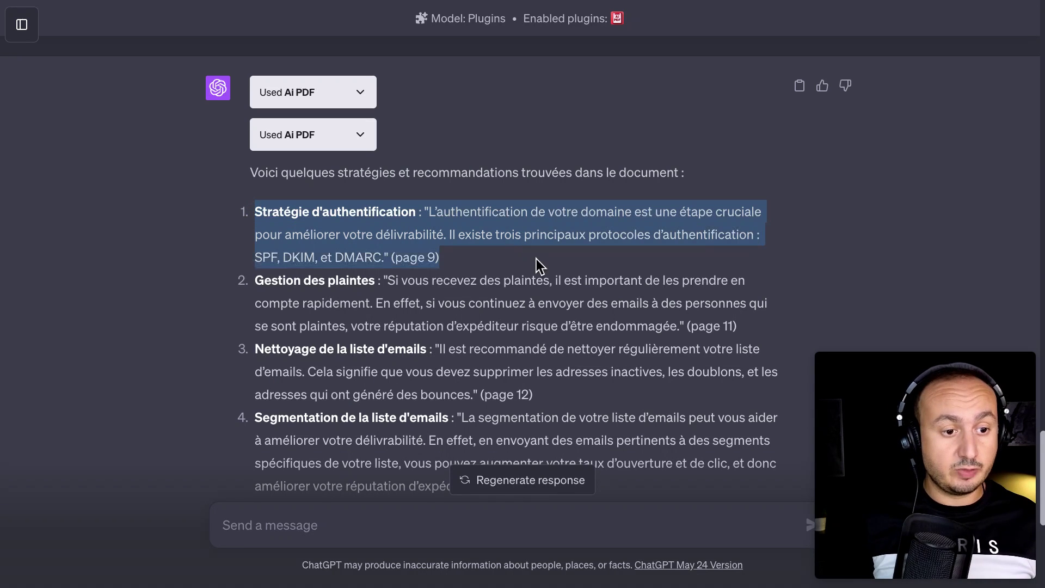
scroll(475, 259, down, 1)
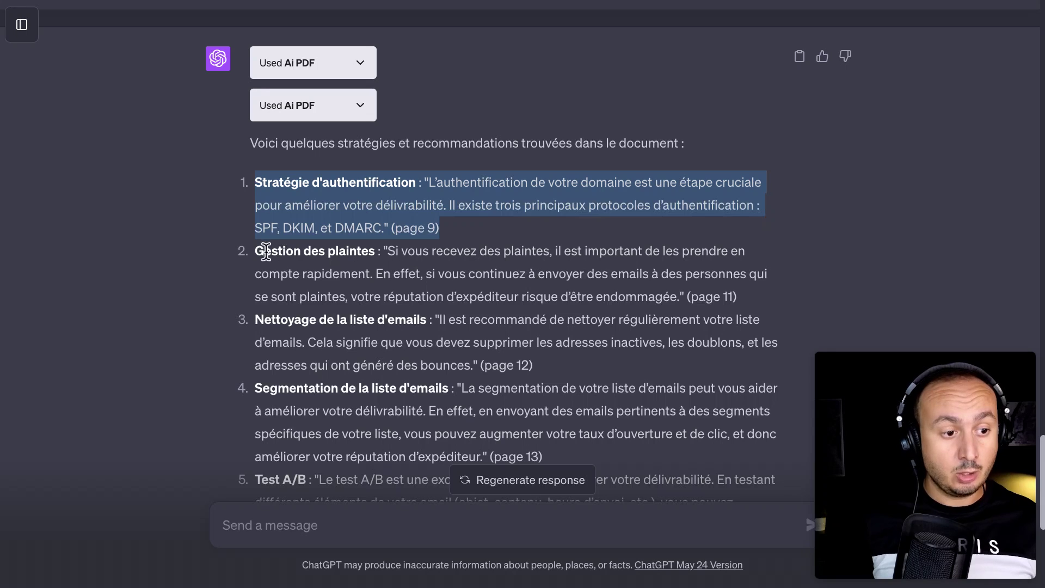
drag(266, 251, 758, 305)
scroll(758, 305, down, 2)
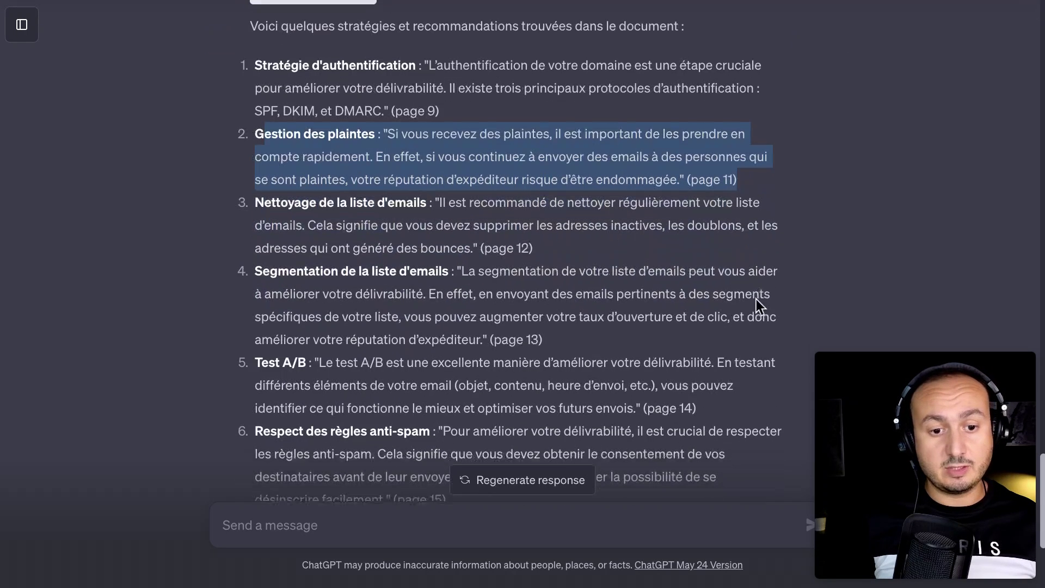
click(691, 179)
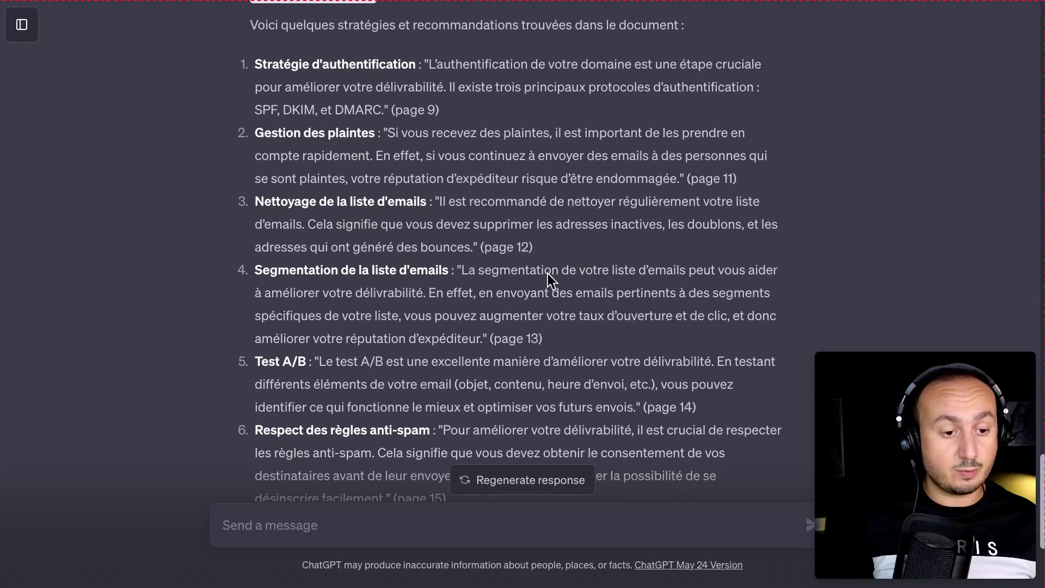
scroll(548, 274, down, 4)
Upload ebook-delivrabilite.pdf through the aipdf.app upload page linked in the earlier reply.
scroll(547, 273, up, 10)
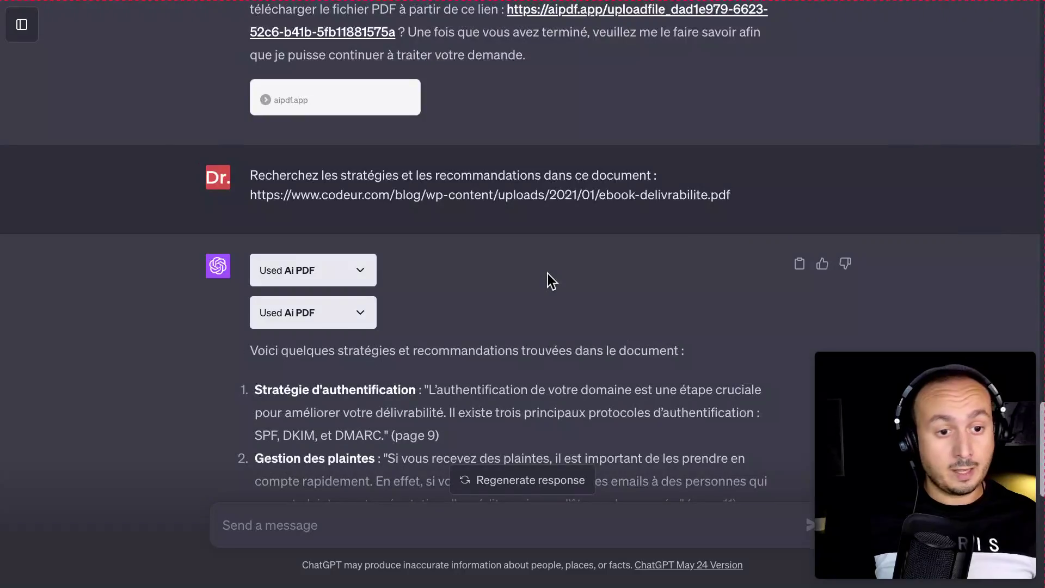
scroll(547, 273, up, 4)
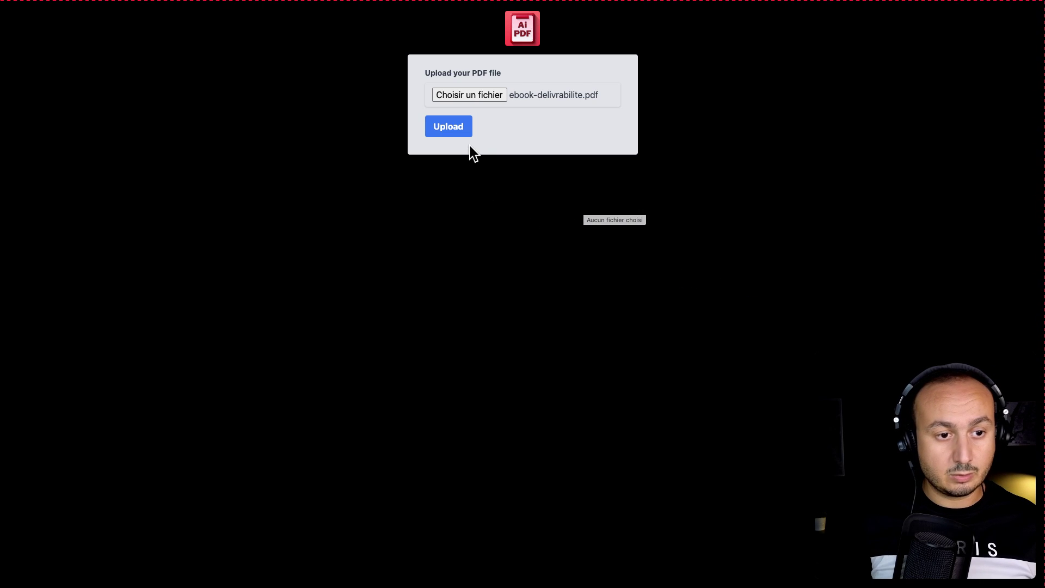
click(450, 129)
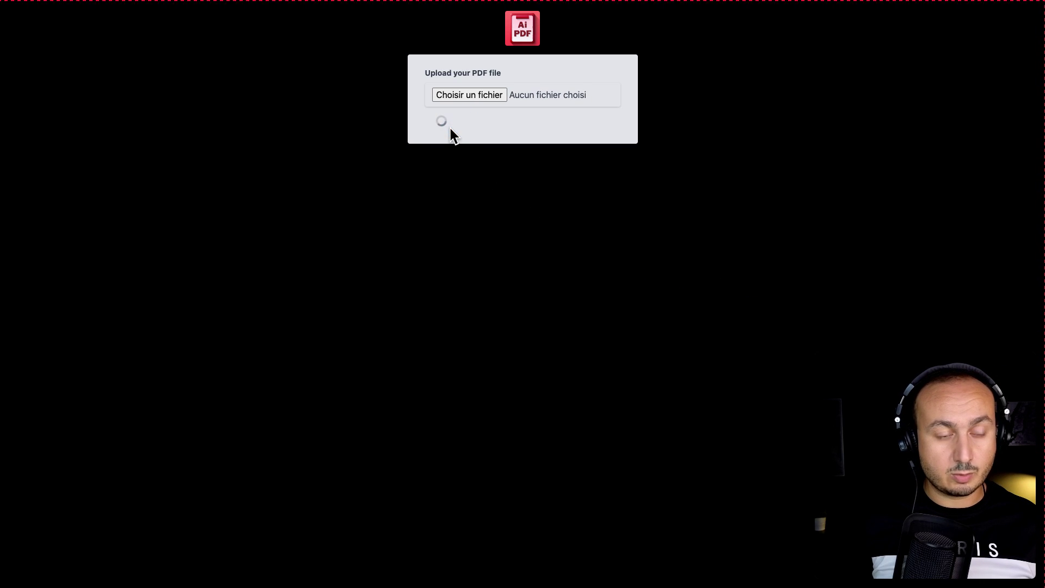